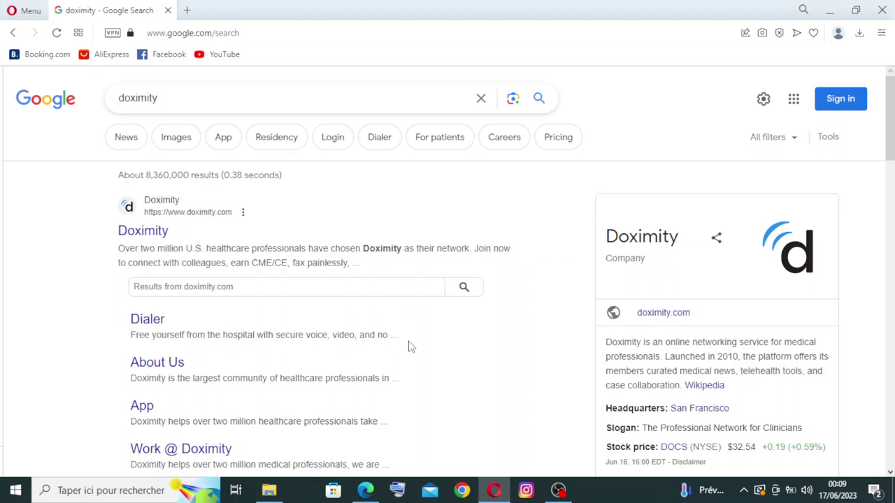
Open the official Doximity site (doximity.com) from the Google search results.
key(ctrl+f)
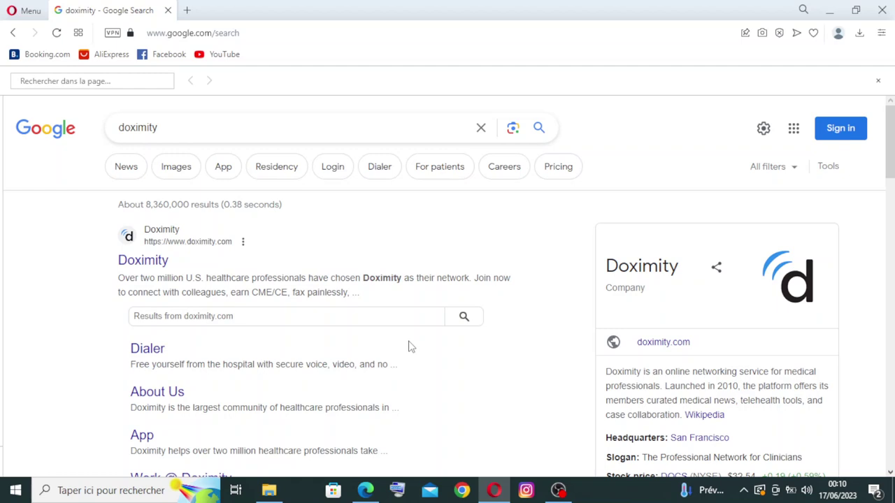
click(142, 266)
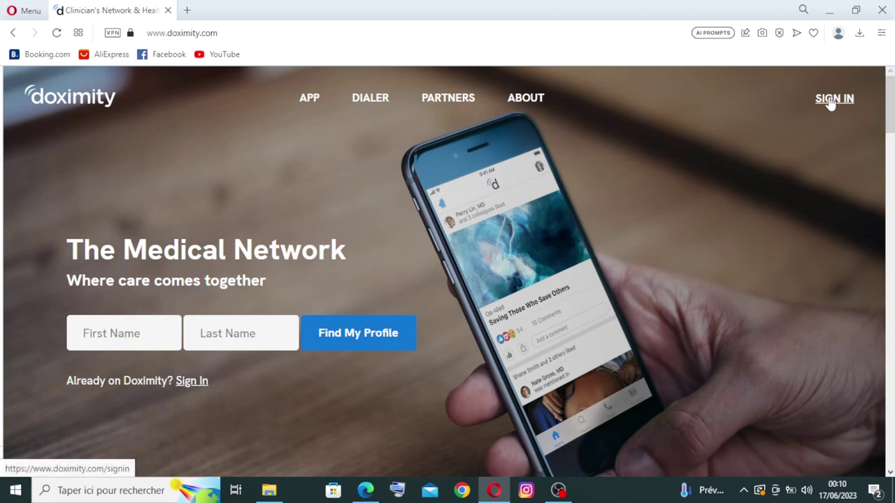
Scroll past the Dialer tabs, reviews and 'Doximity by the numbers', then drag back to the top.
scroll(444, 272, down, 2)
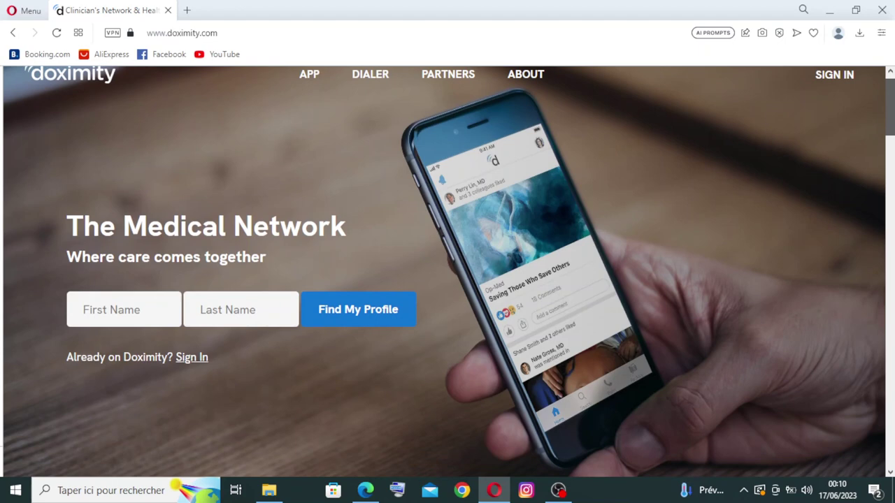
scroll(444, 272, down, 3)
scroll(444, 271, up, 3)
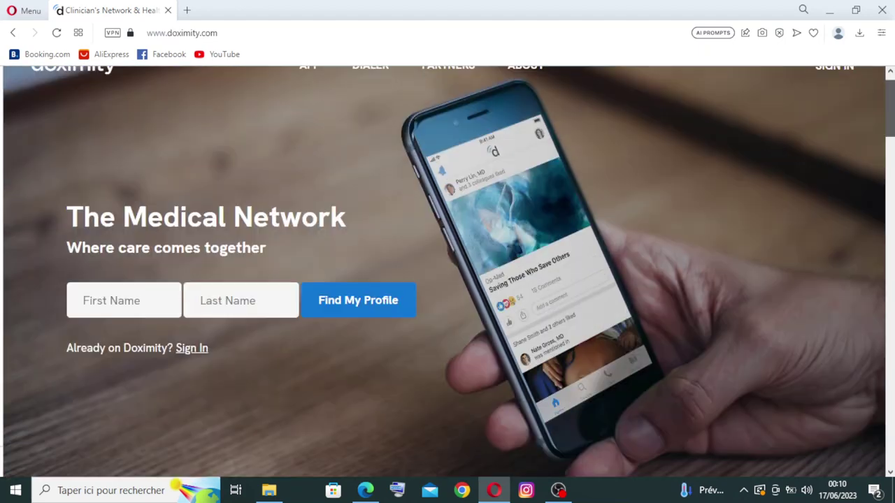
scroll(444, 272, up, 1)
scroll(444, 272, down, 3)
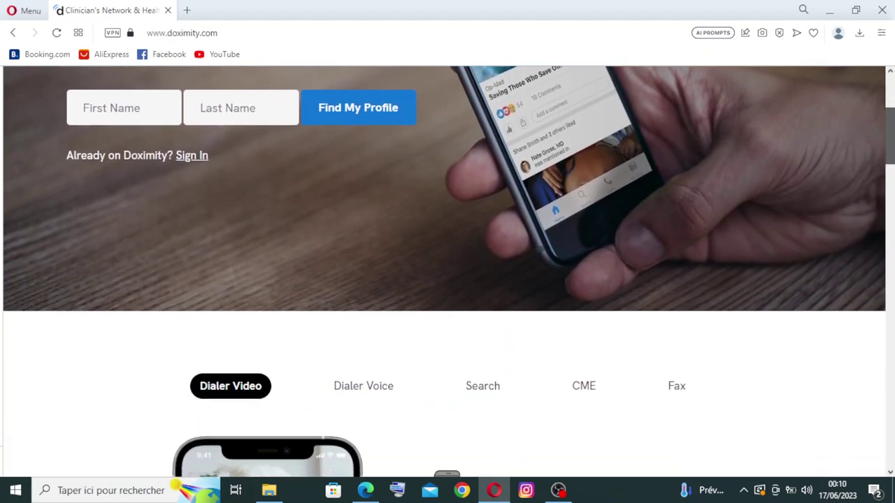
scroll(447, 272, down, 5)
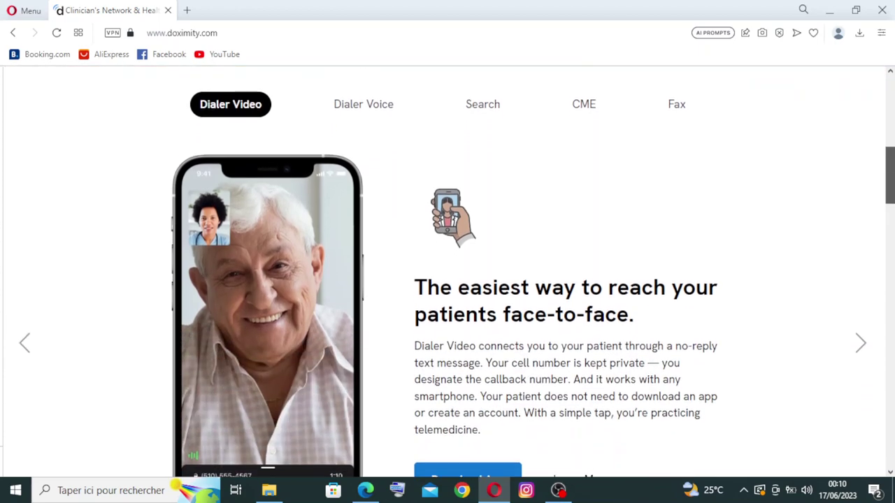
scroll(448, 272, down, 6)
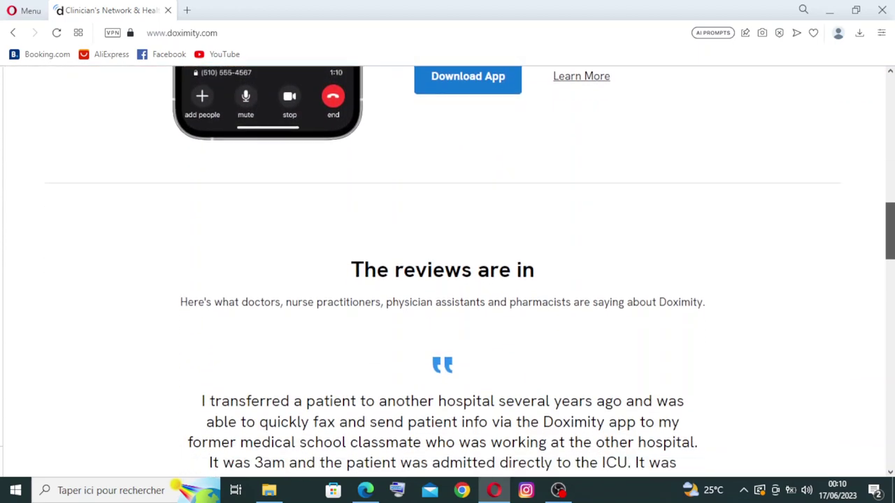
scroll(447, 272, down, 10)
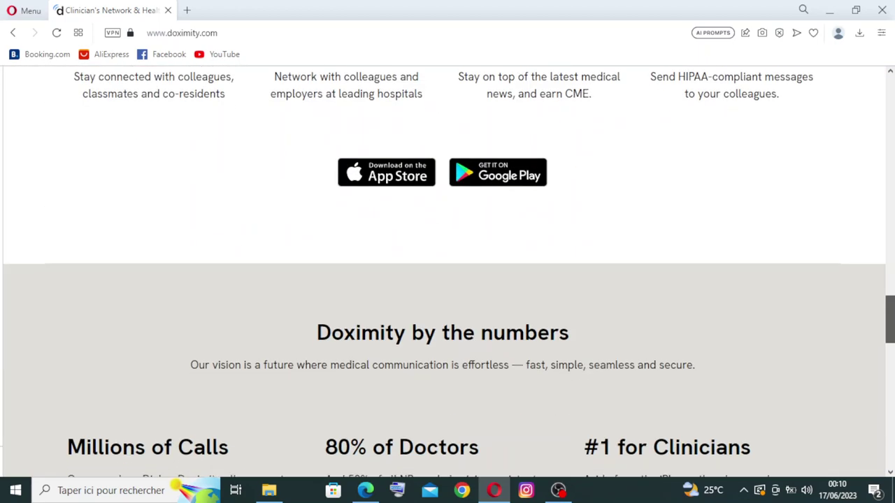
scroll(447, 272, down, 7)
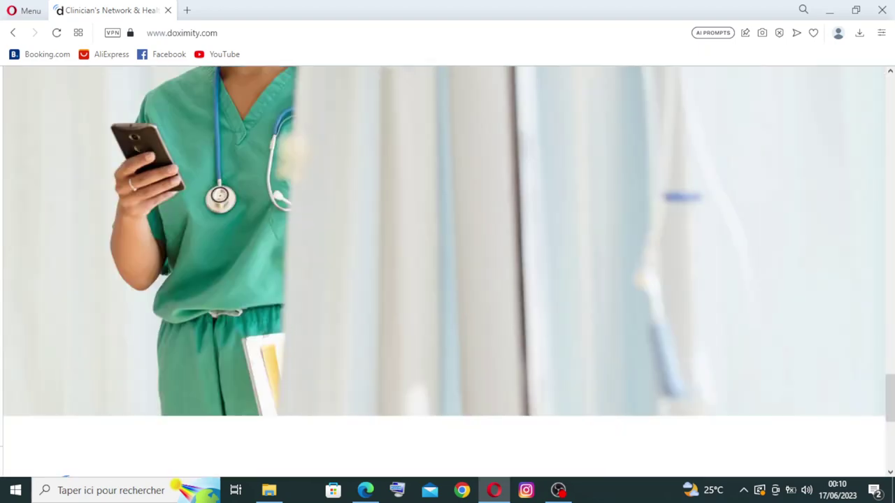
drag(890, 397, 892, 81)
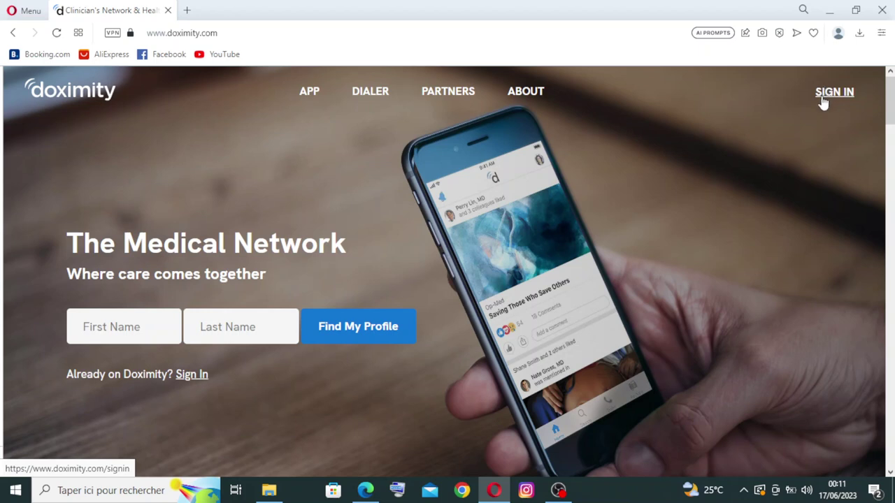
Enter a first and last name in the homepage fields and run Find My Profile.
key(ctrl+f)
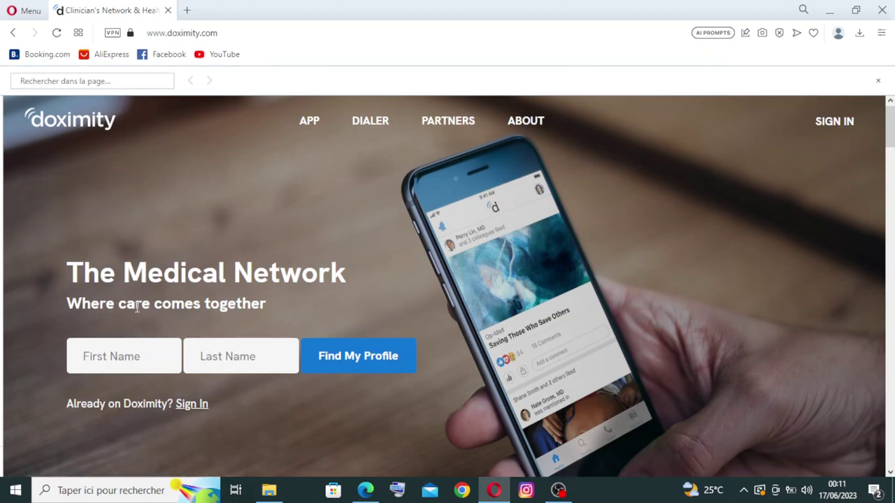
click(110, 356)
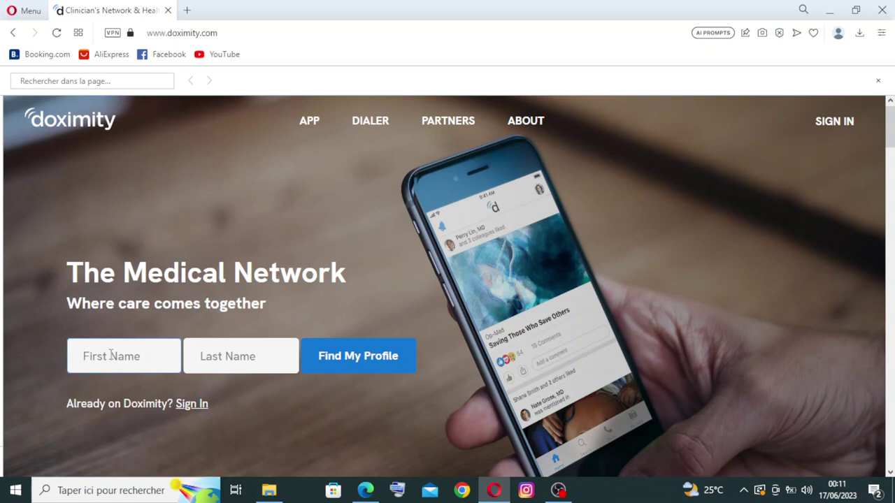
click(224, 351)
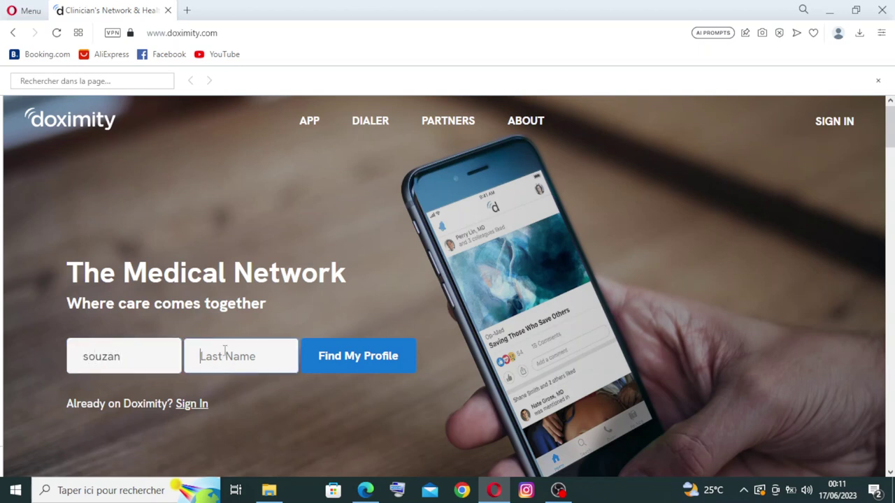
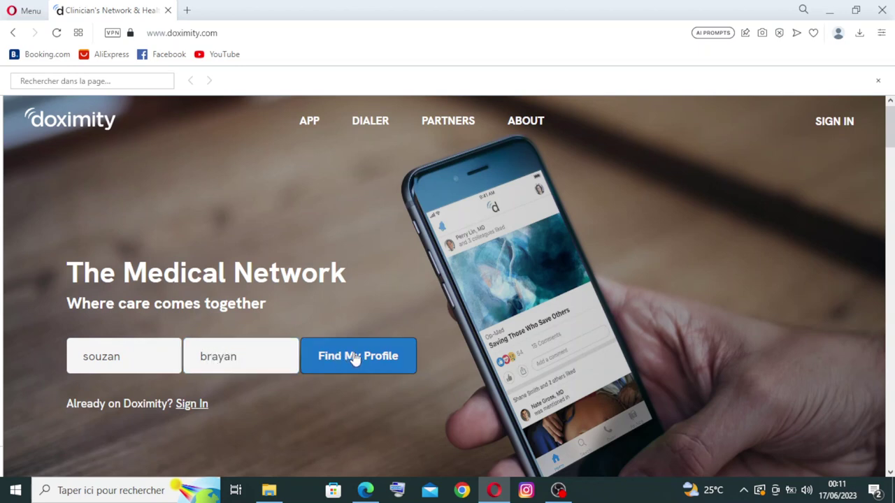
click(353, 354)
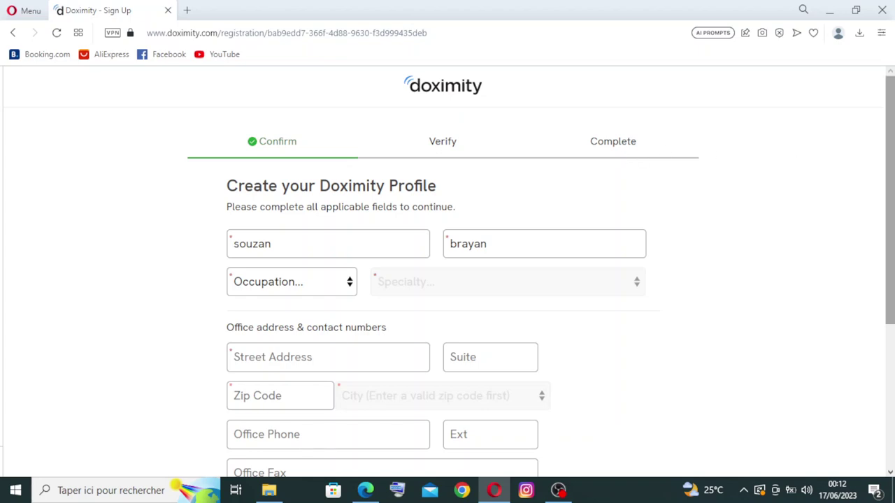
Choose 'Medical Student' under Students in the Occupation dropdown.
scroll(889, 161, down, 1)
scroll(890, 161, down, 2)
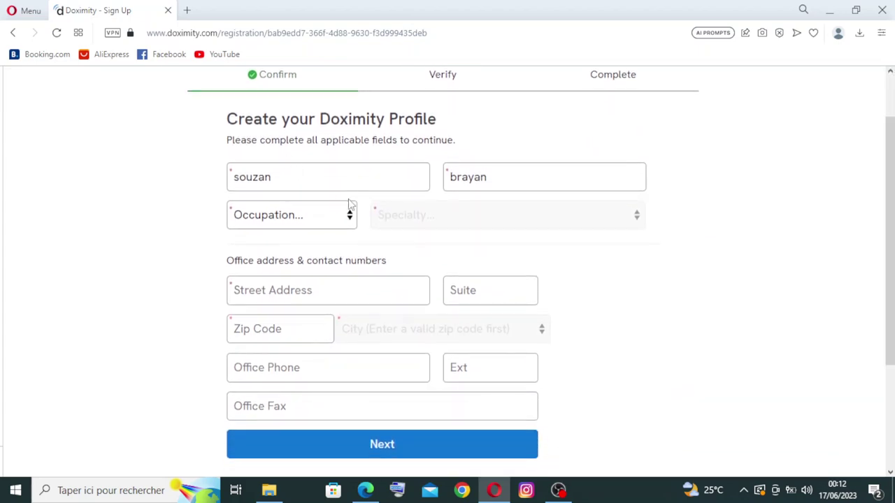
click(349, 218)
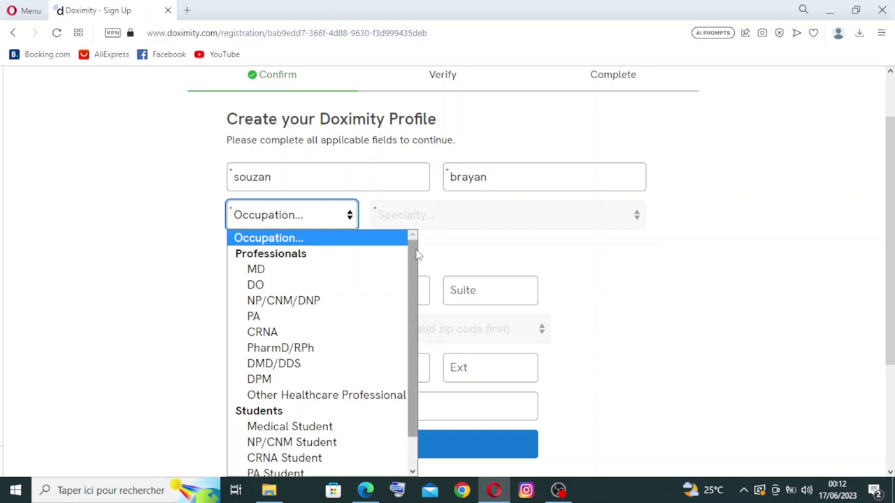
drag(414, 253, 413, 262)
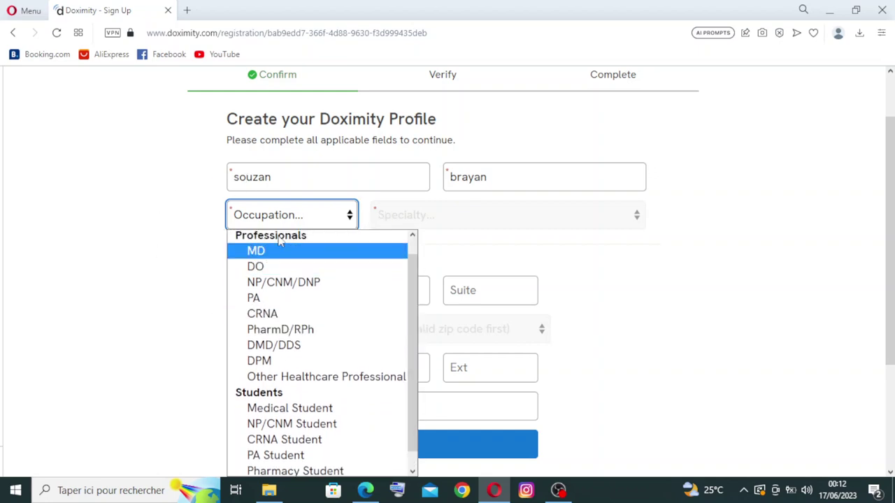
drag(411, 288, 414, 307)
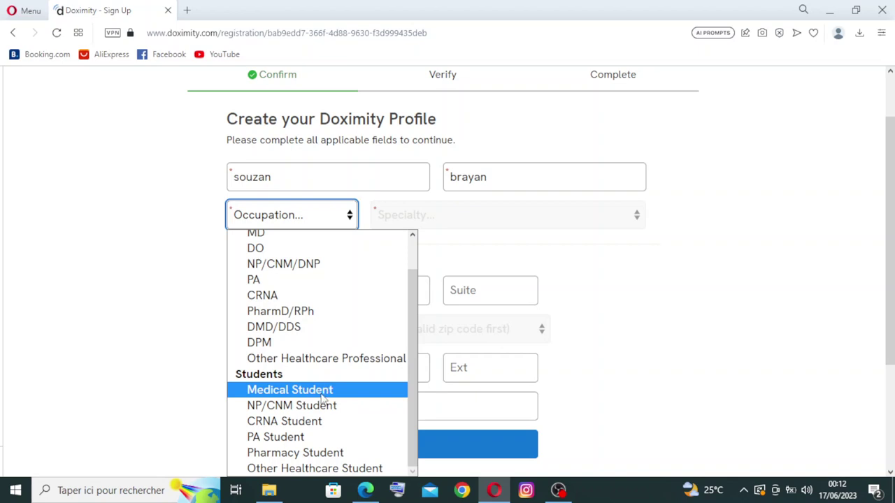
click(323, 398)
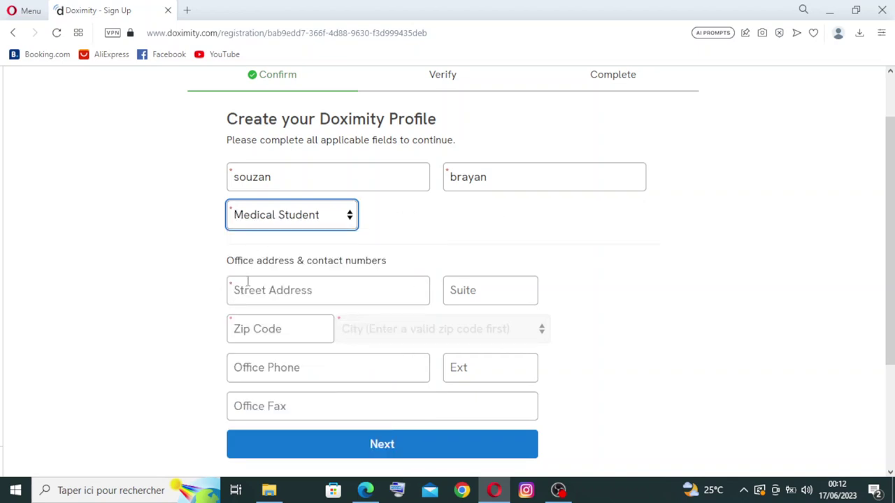
Fill the office street address and ZIP code from the browser's saved autofill entry.
click(294, 295)
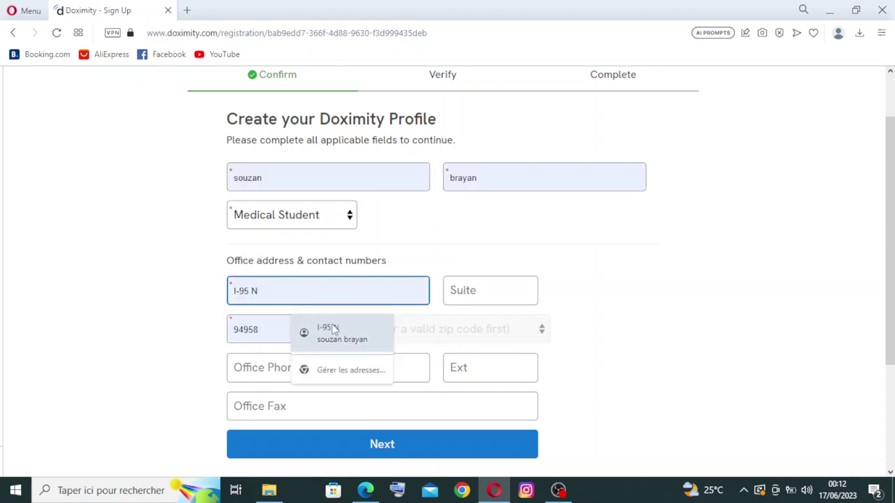
click(333, 330)
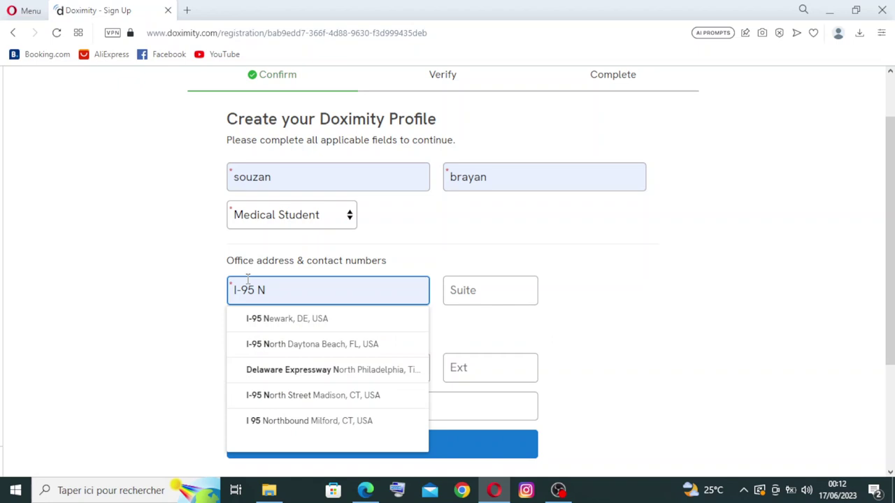
click(109, 270)
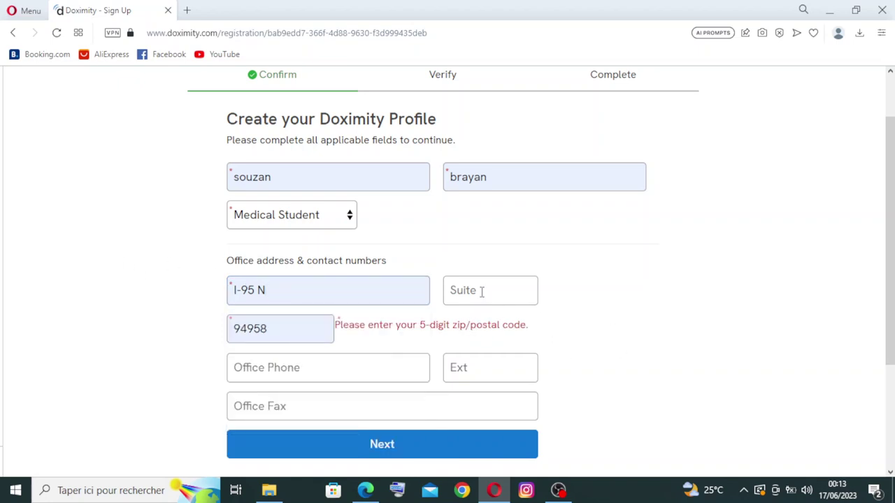
Leave Suite empty and submit with Next, which returns a 'City can't be blank' error.
click(459, 281)
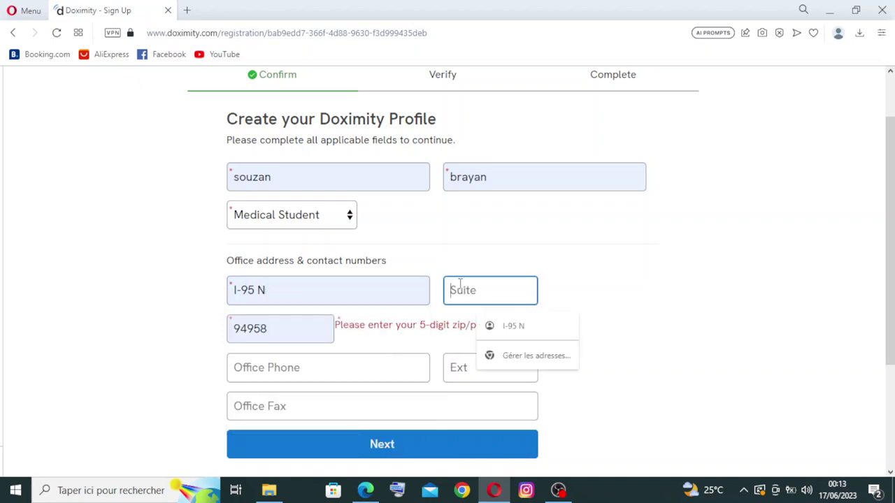
click(510, 326)
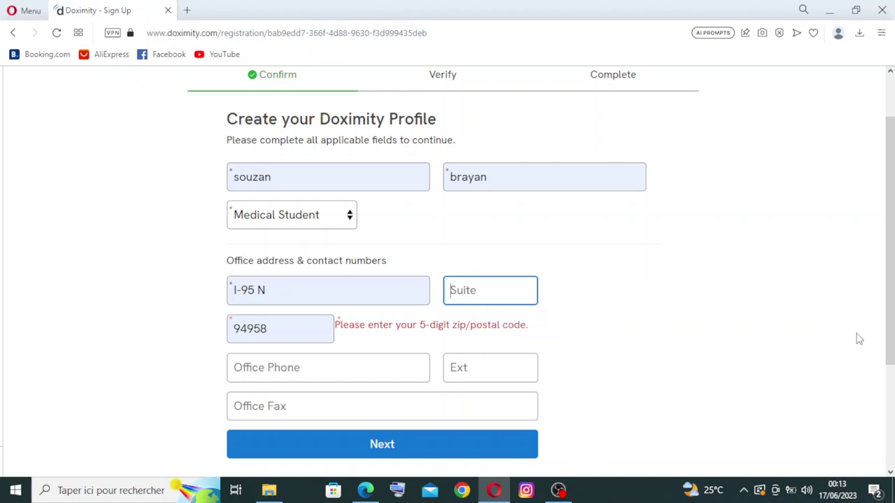
scroll(890, 335, down, 1)
scroll(890, 336, down, 2)
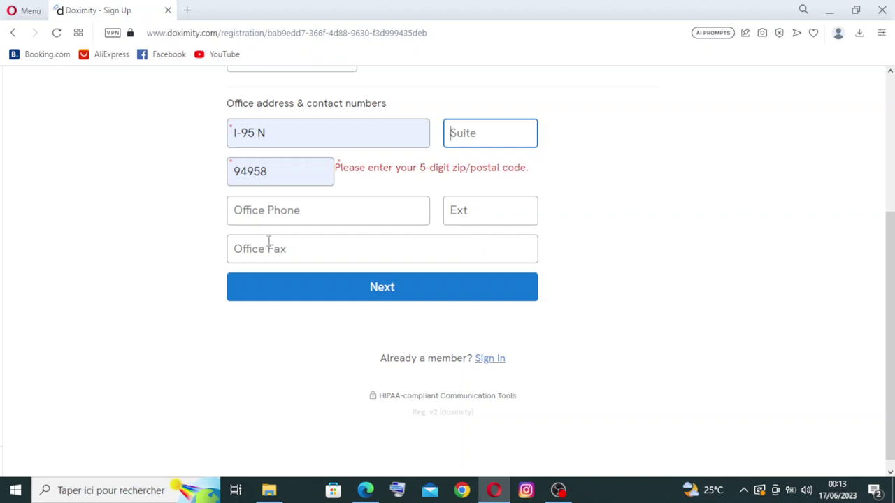
click(342, 291)
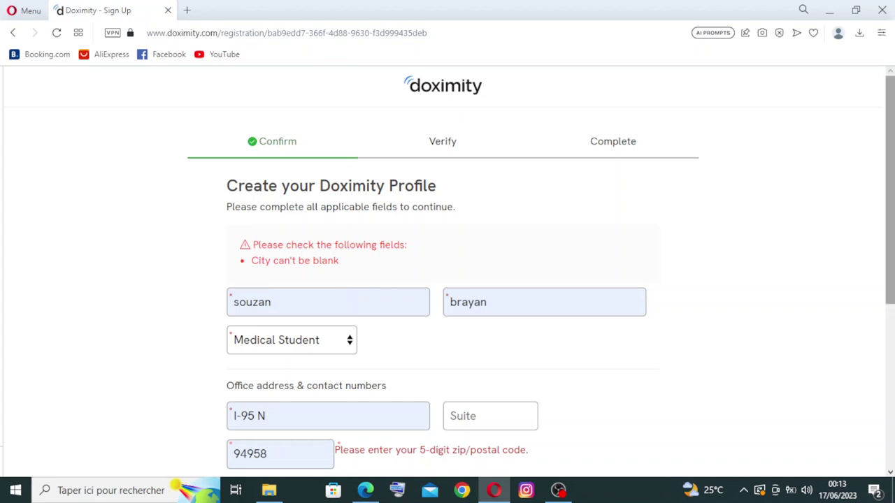
Scroll the profile form up and down to review the City and 5-digit ZIP code errors.
scroll(561, 267, down, 3)
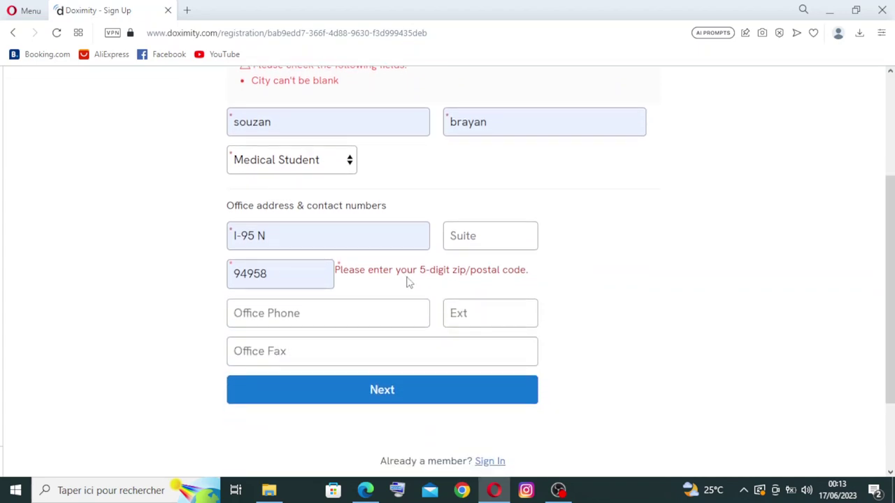
scroll(890, 280, up, 1)
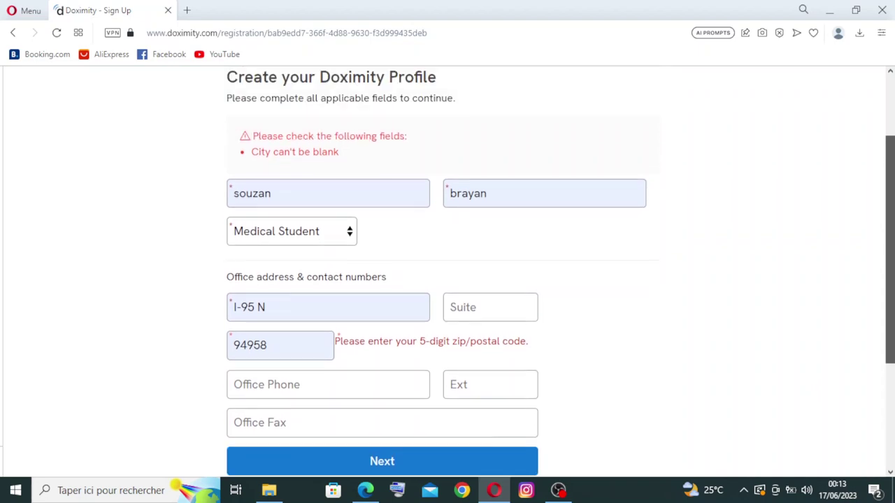
scroll(890, 280, up, 1)
scroll(890, 279, down, 1)
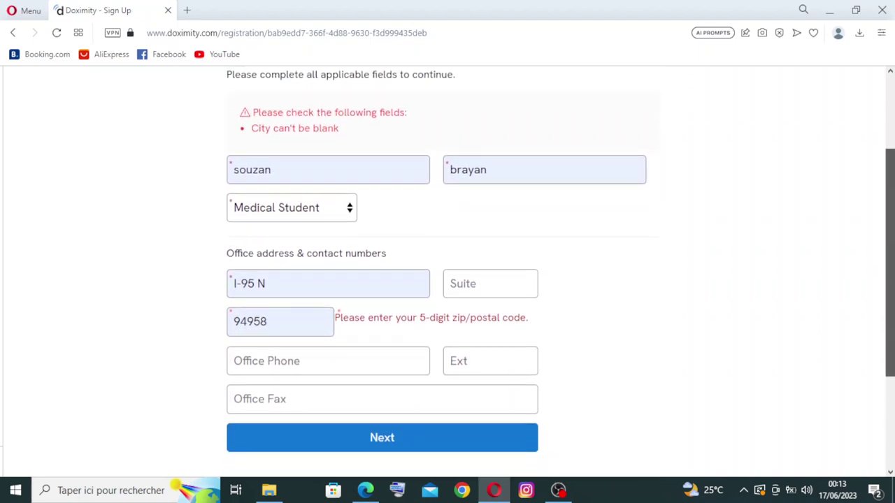
scroll(447, 265, up, 1)
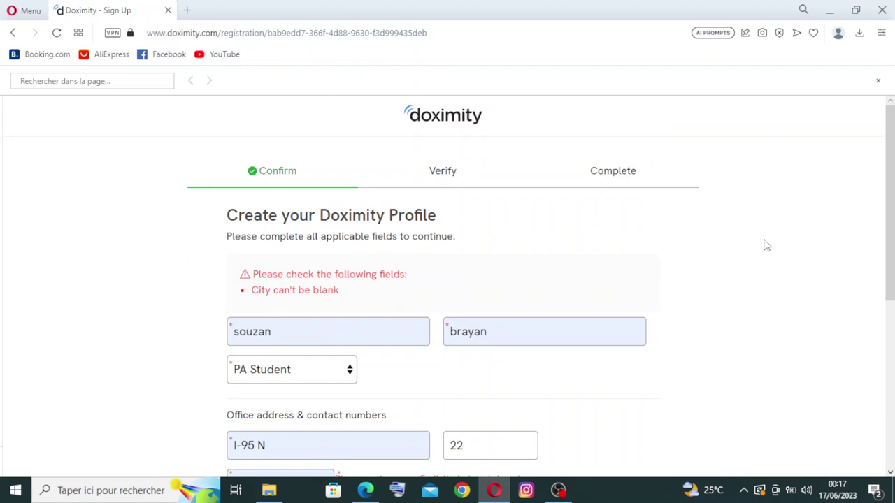
scroll(890, 252, down, 1)
scroll(447, 279, down, 1)
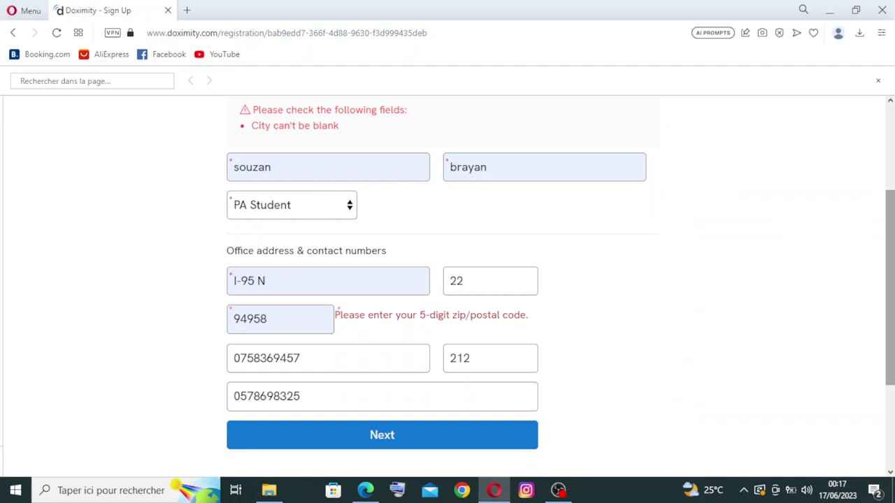
scroll(447, 280, up, 2)
scroll(448, 279, down, 3)
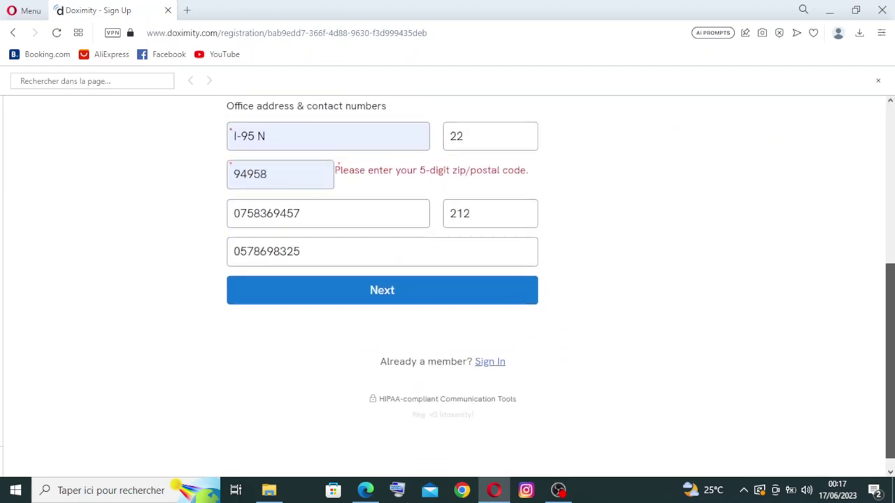
scroll(448, 279, up, 3)
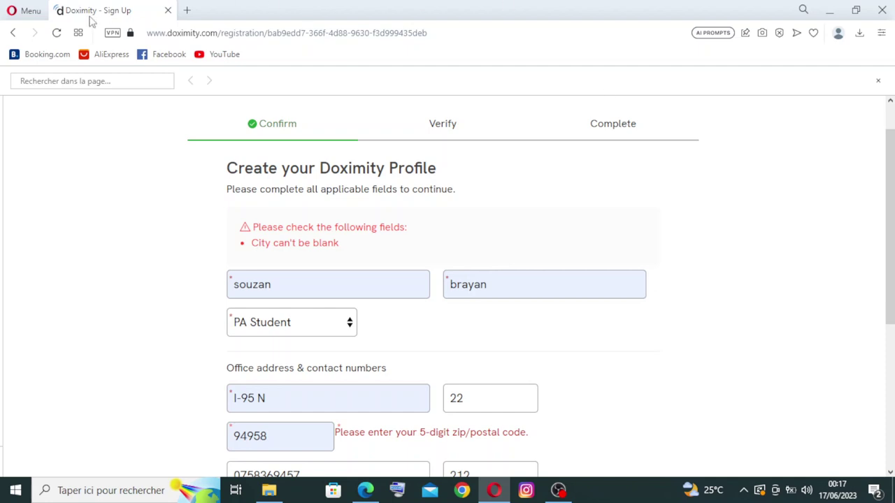
Go back to the homepage, scroll down to the footer and return to the top.
click(12, 33)
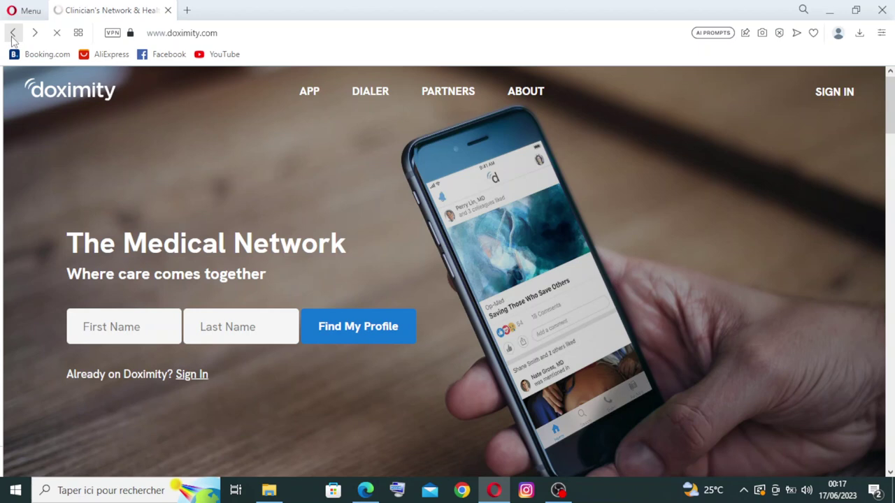
key(ctrl+f)
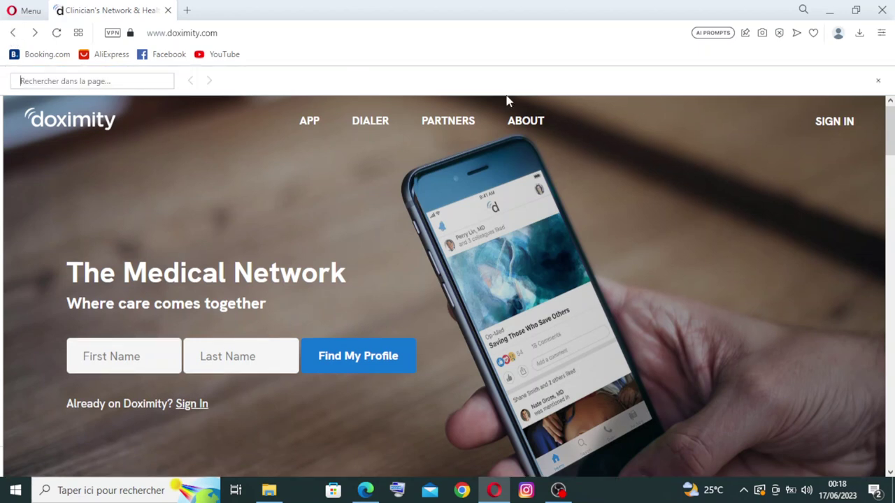
scroll(891, 114, down, 2)
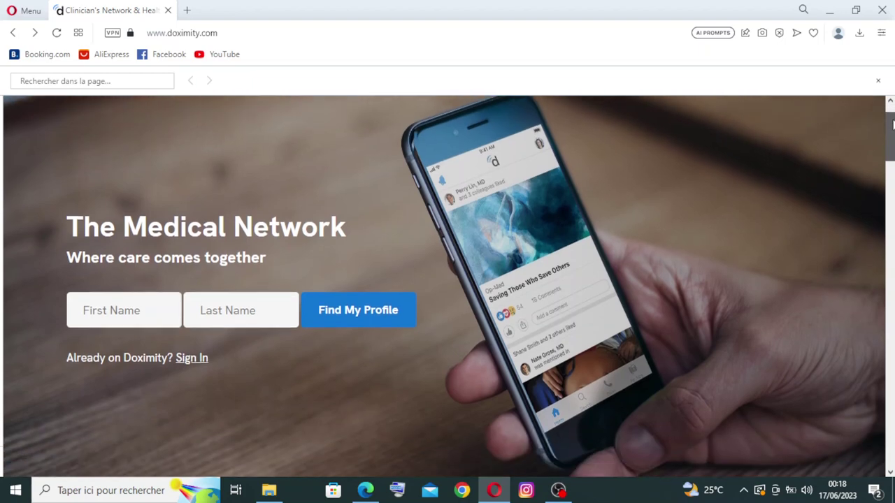
scroll(892, 118, down, 4)
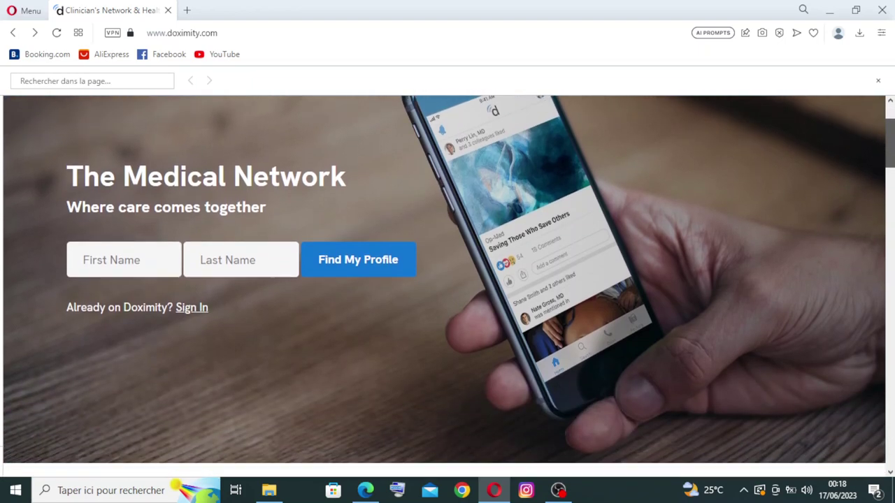
scroll(447, 287, down, 2)
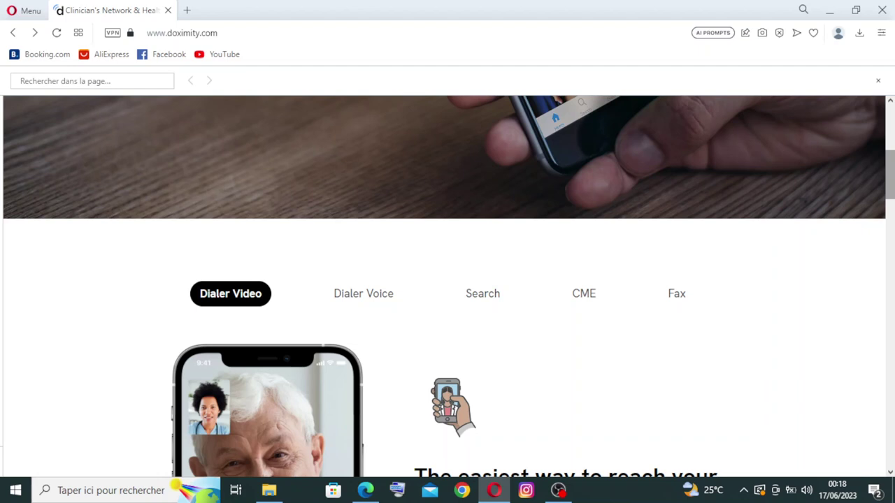
scroll(447, 287, down, 4)
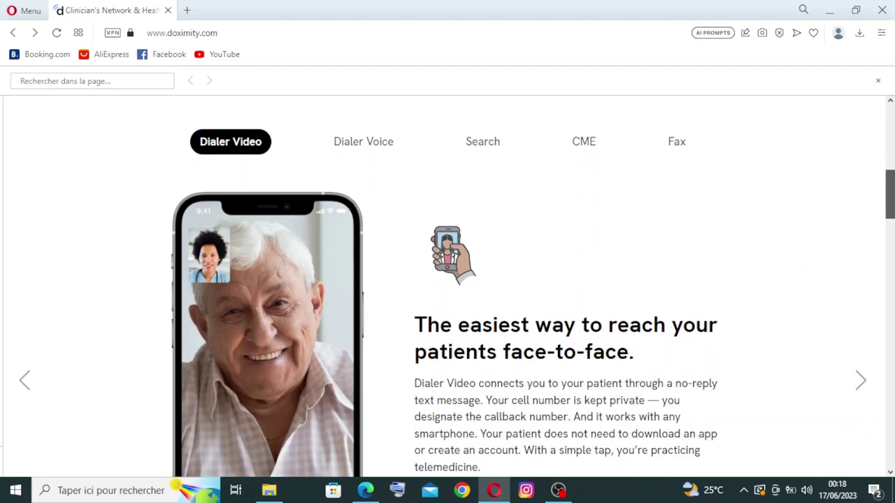
scroll(448, 286, down, 5)
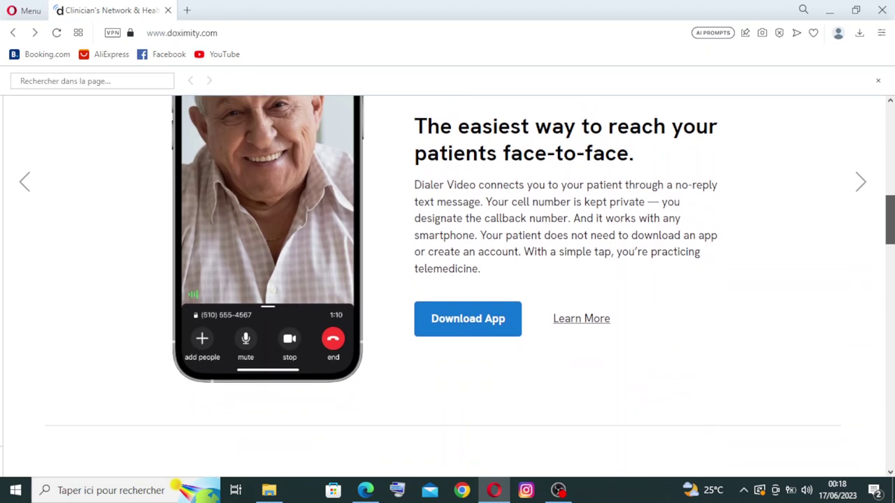
scroll(447, 287, down, 1)
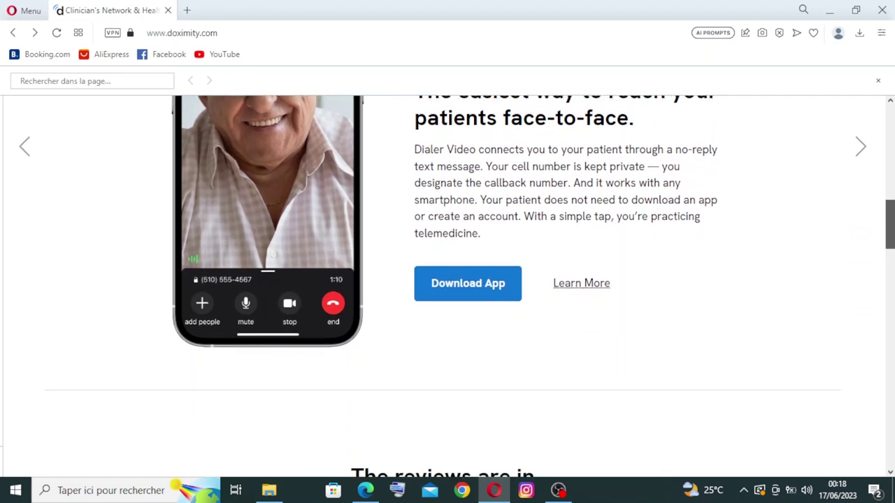
scroll(447, 286, down, 1)
scroll(447, 286, down, 1)
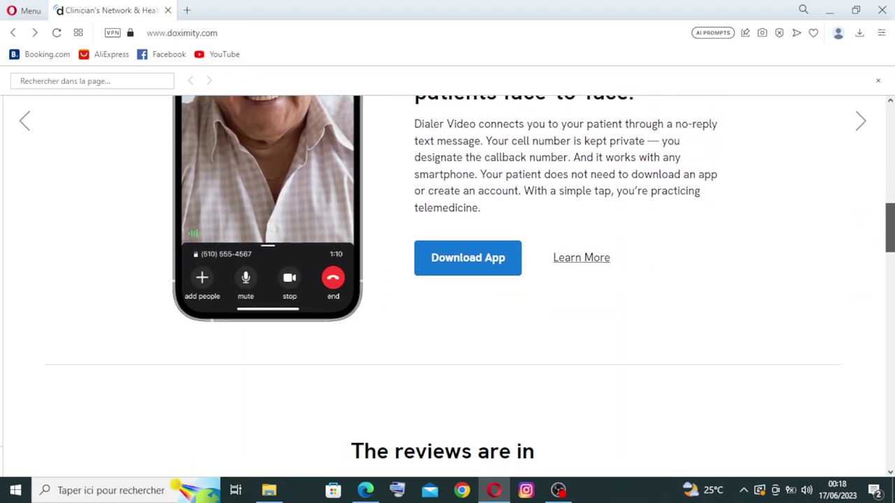
scroll(447, 287, down, 2)
scroll(447, 286, down, 5)
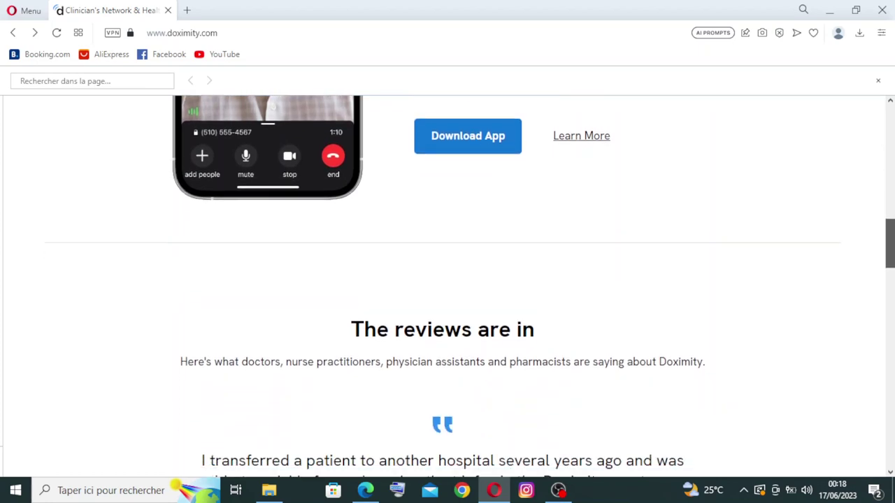
scroll(447, 287, down, 6)
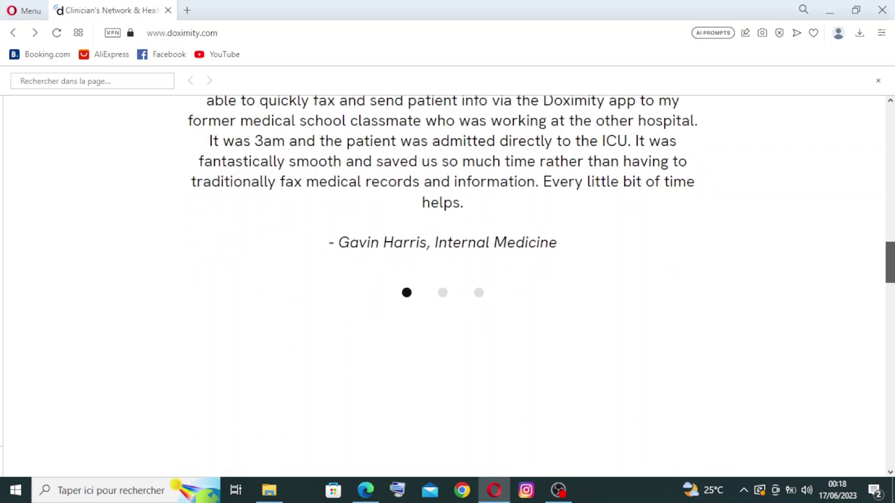
scroll(447, 287, down, 7)
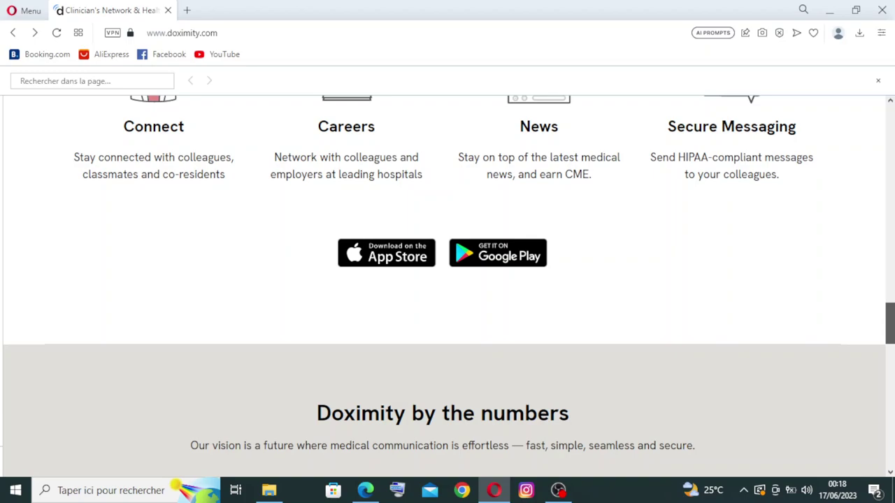
scroll(448, 287, up, 7)
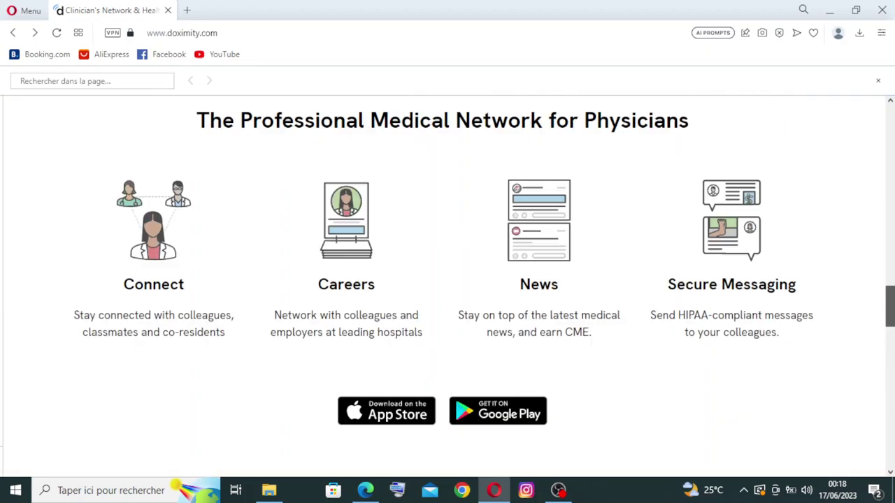
scroll(448, 286, down, 12)
scroll(448, 286, up, 3)
scroll(448, 287, down, 5)
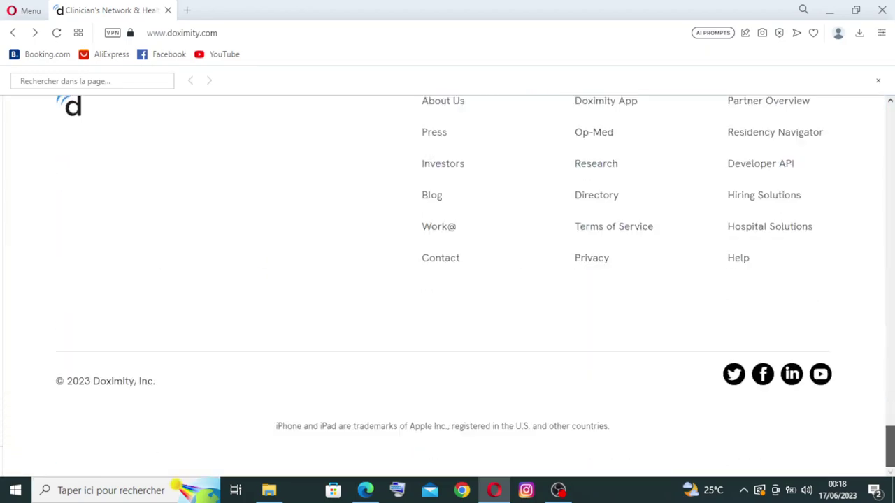
scroll(891, 293, up, 15)
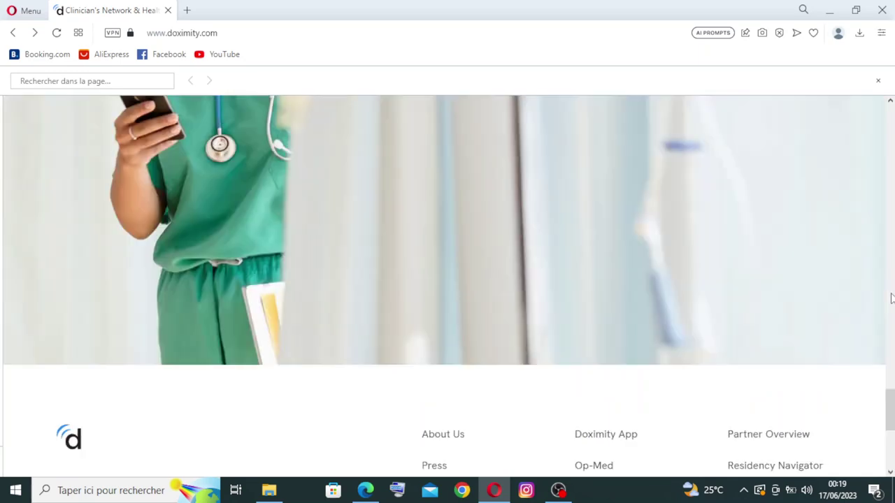
scroll(892, 203, up, 10)
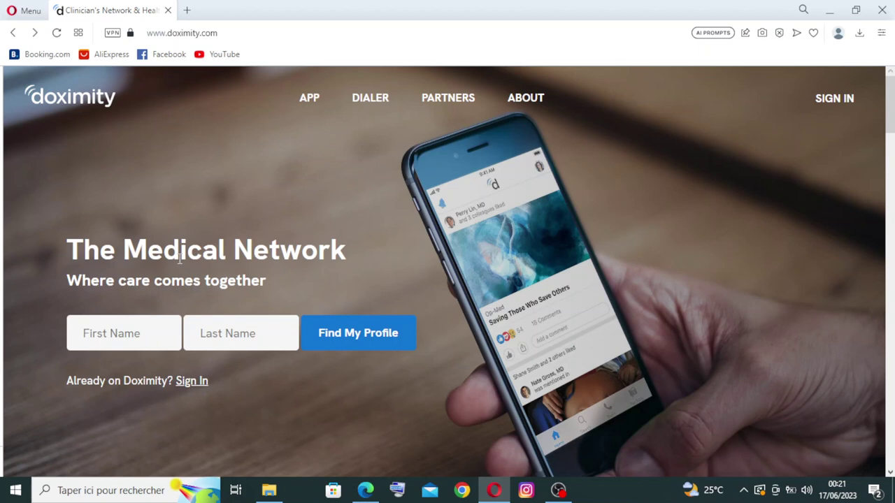
Open the APP page from the top navigation and scroll to the Make a Video Call tabs.
click(309, 99)
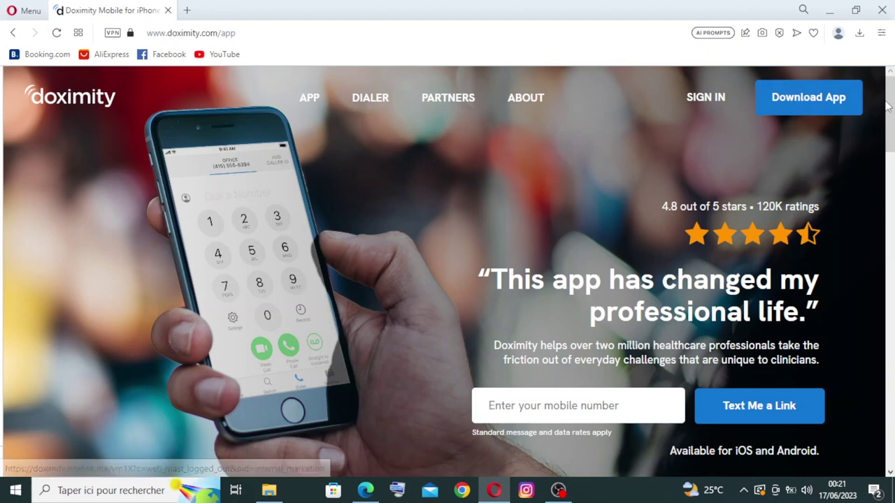
scroll(448, 273, down, 10)
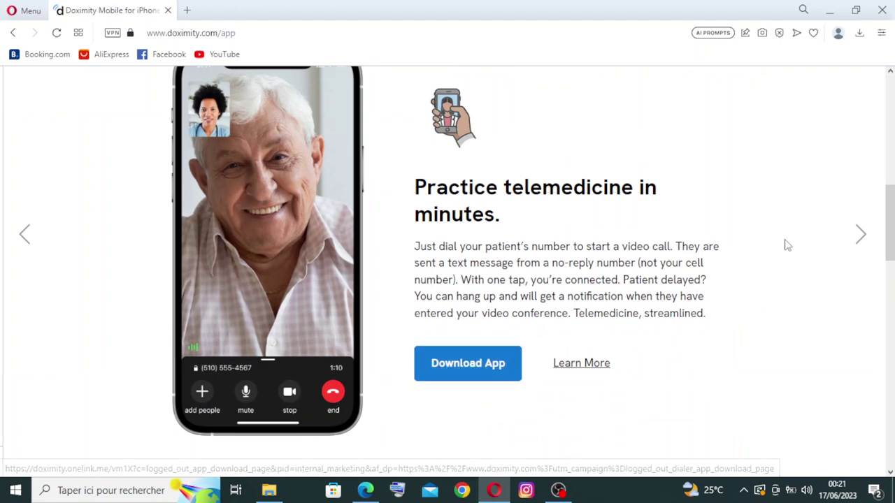
scroll(889, 224, up, 10)
scroll(448, 273, up, 1)
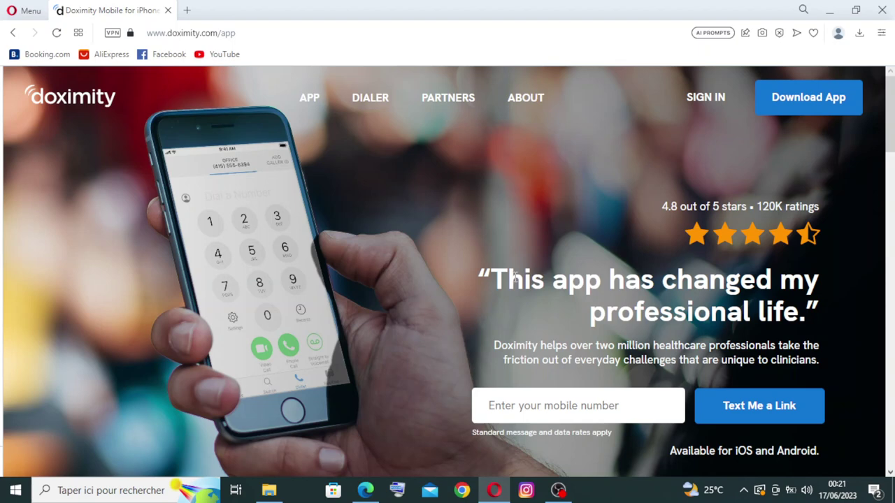
key(ctrl+f)
scroll(867, 189, down, 3)
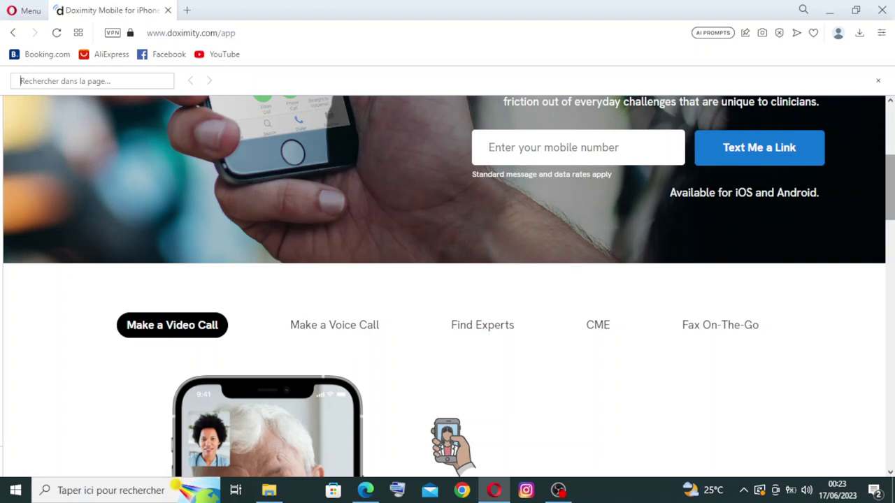
scroll(889, 188, down, 1)
scroll(889, 210, down, 8)
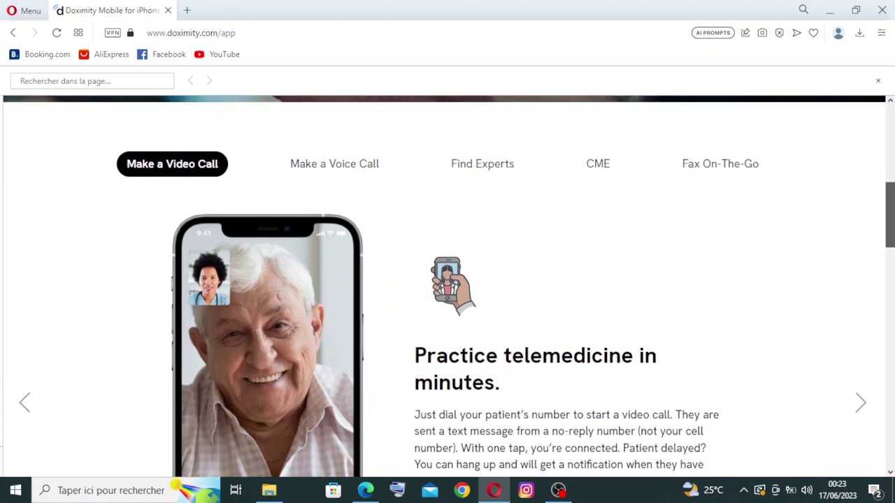
scroll(889, 287, down, 3)
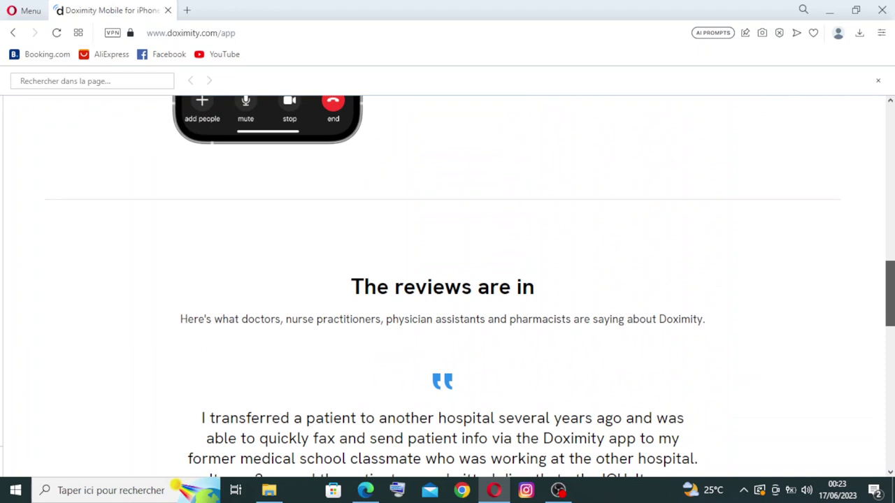
scroll(890, 287, up, 4)
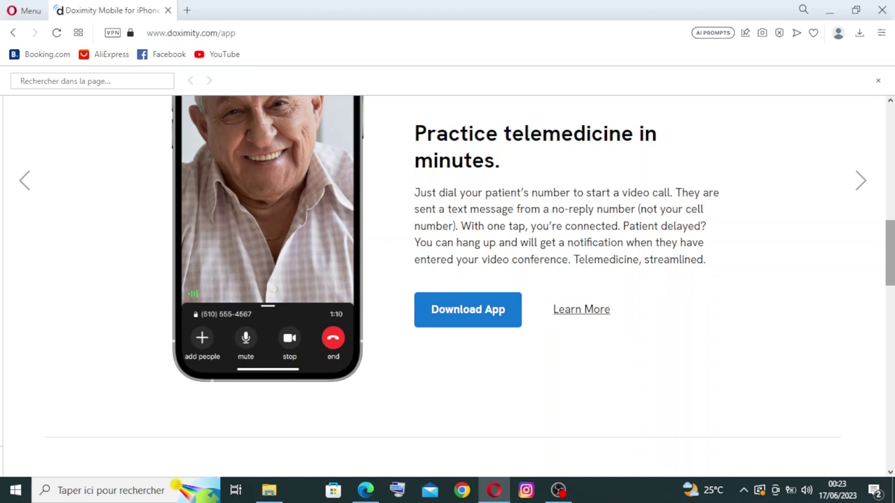
scroll(456, 272, up, 1)
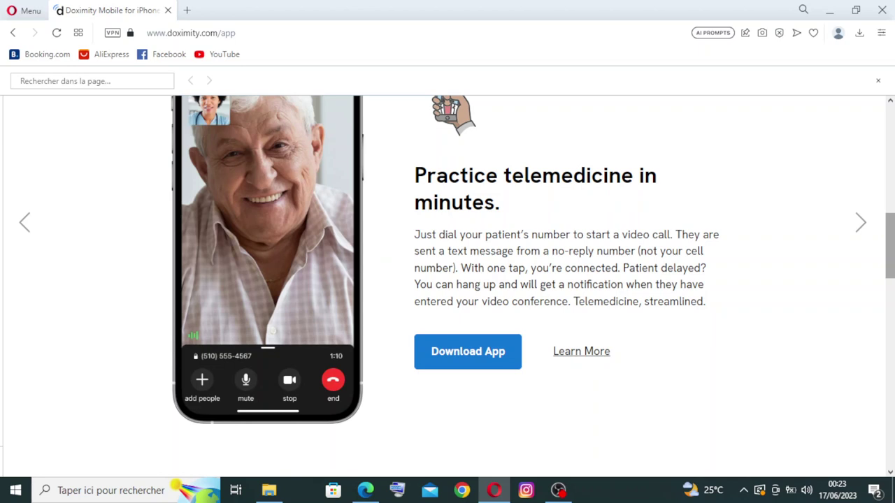
scroll(422, 224, up, 5)
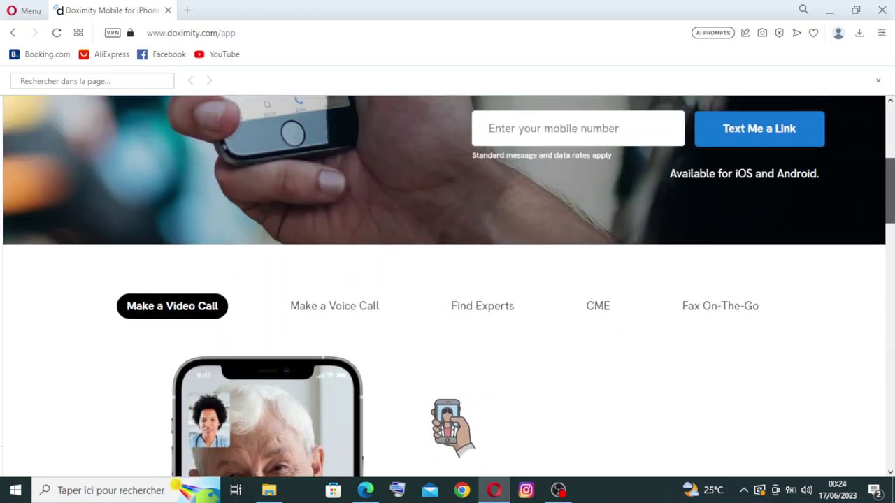
Select the Find Experts tab, then scroll through the reviews and footer and back up.
click(496, 310)
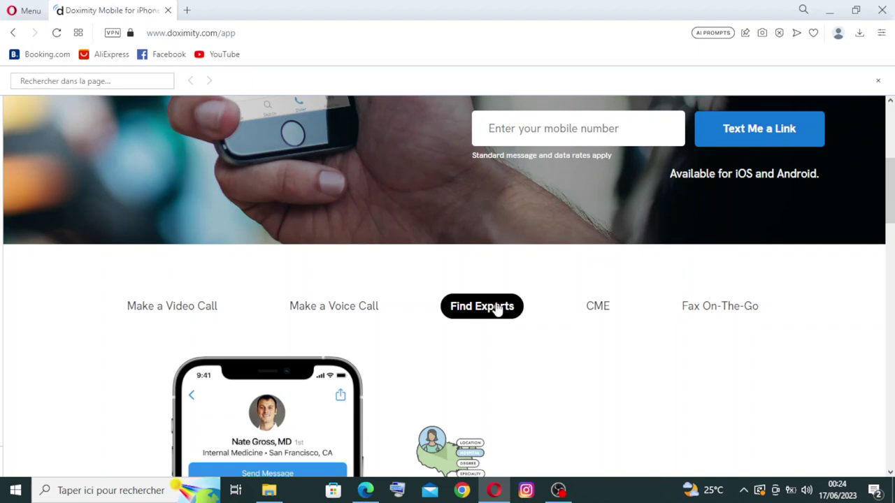
scroll(498, 310, down, 3)
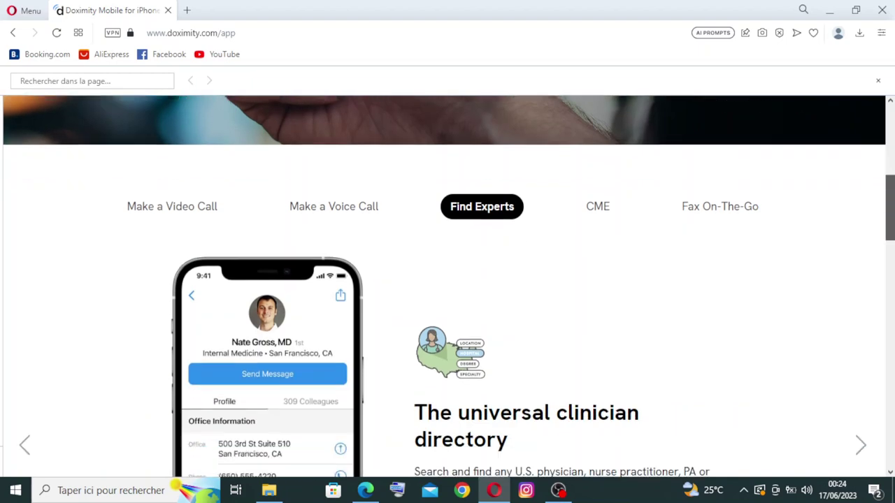
scroll(457, 282, down, 6)
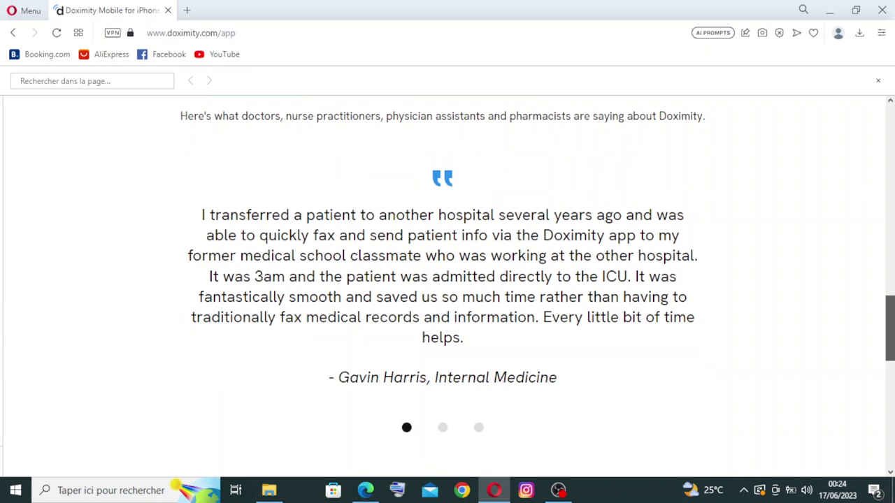
scroll(447, 279, up, 5)
scroll(447, 279, down, 5)
scroll(447, 279, down, 6)
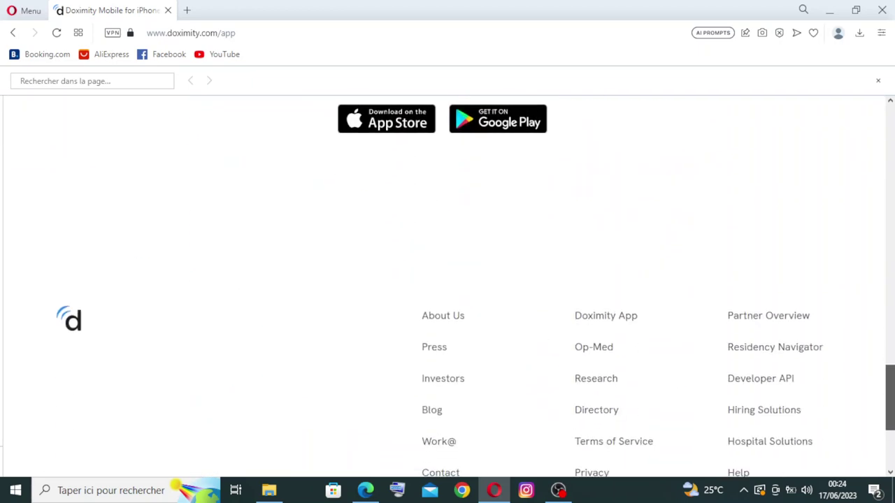
scroll(448, 287, up, 8)
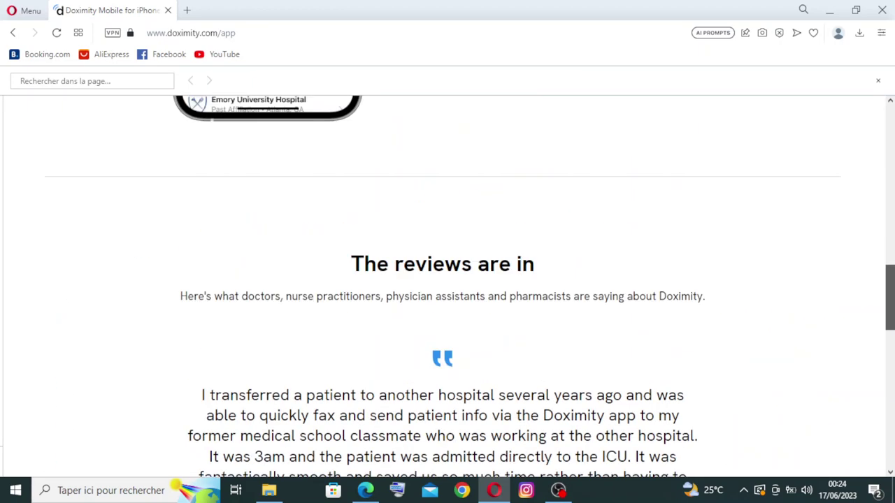
scroll(889, 232, up, 6)
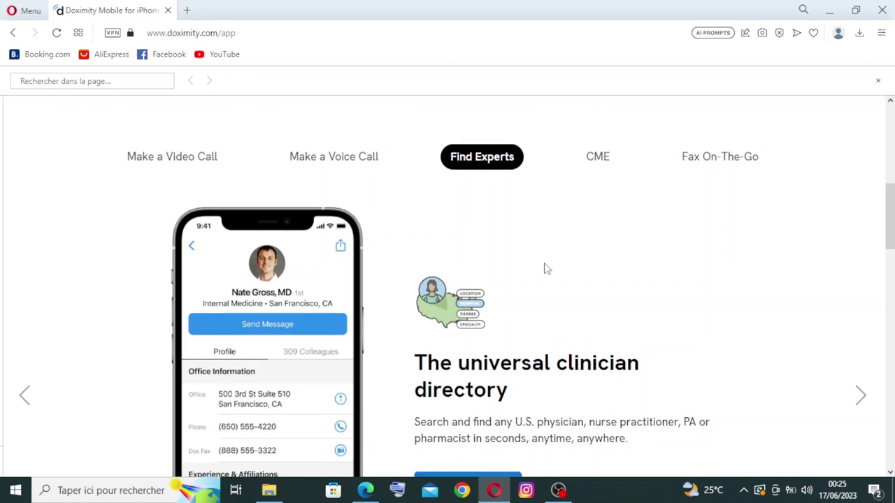
Select the CME tab, dismiss the find bar with Escape, and scroll back to the top.
click(592, 164)
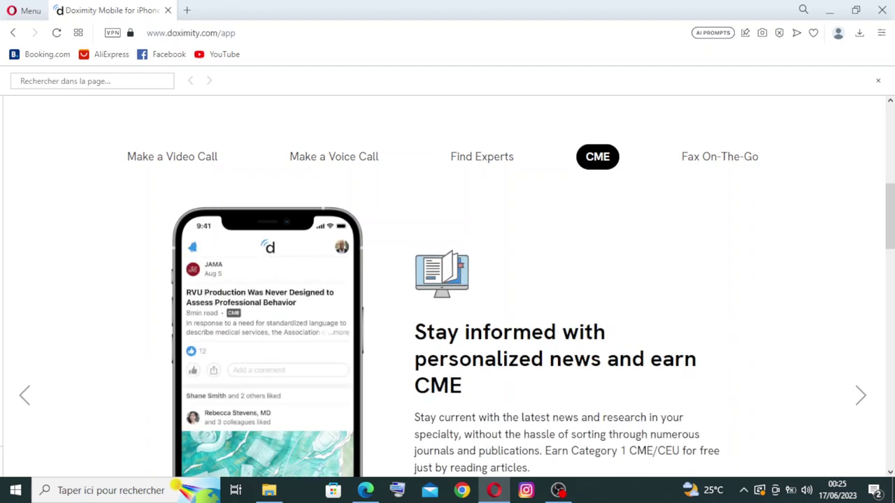
scroll(889, 216, down, 1)
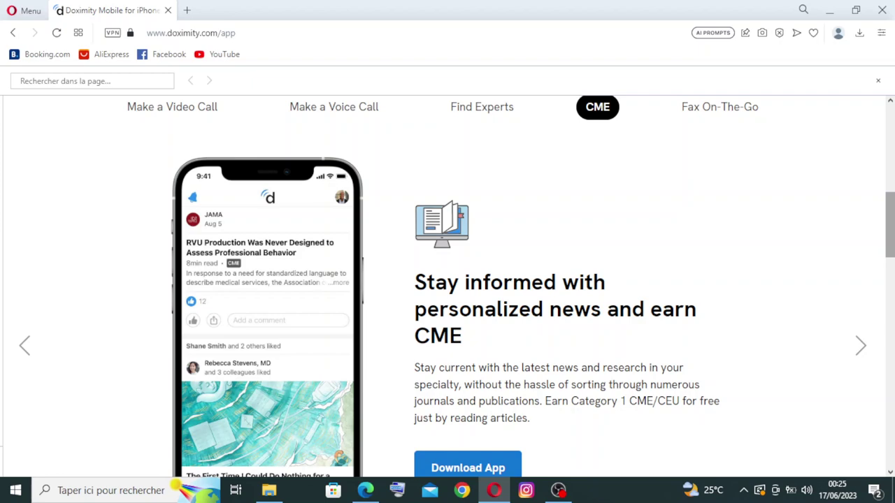
scroll(890, 224, up, 4)
scroll(890, 209, up, 2)
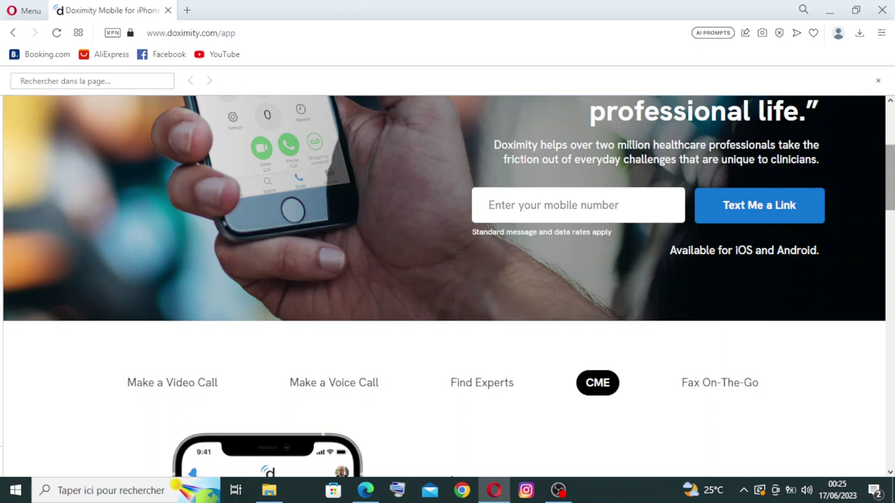
key(Escape)
scroll(448, 273, down, 3)
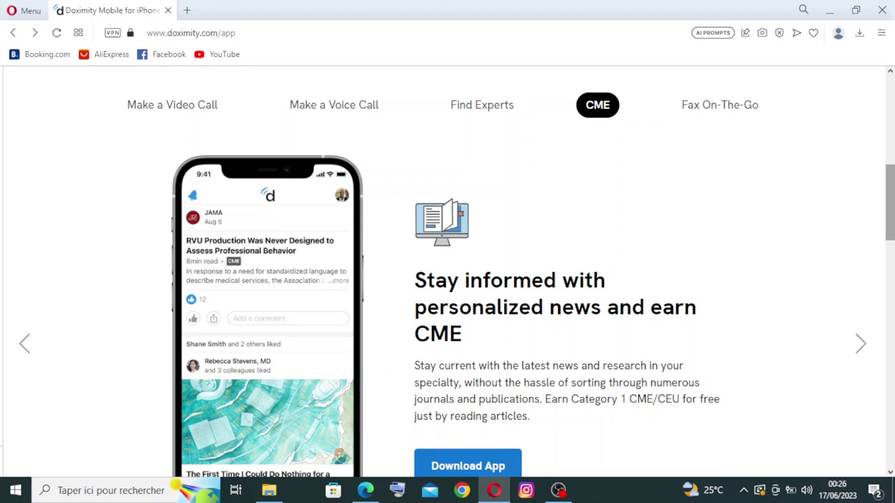
scroll(447, 273, up, 5)
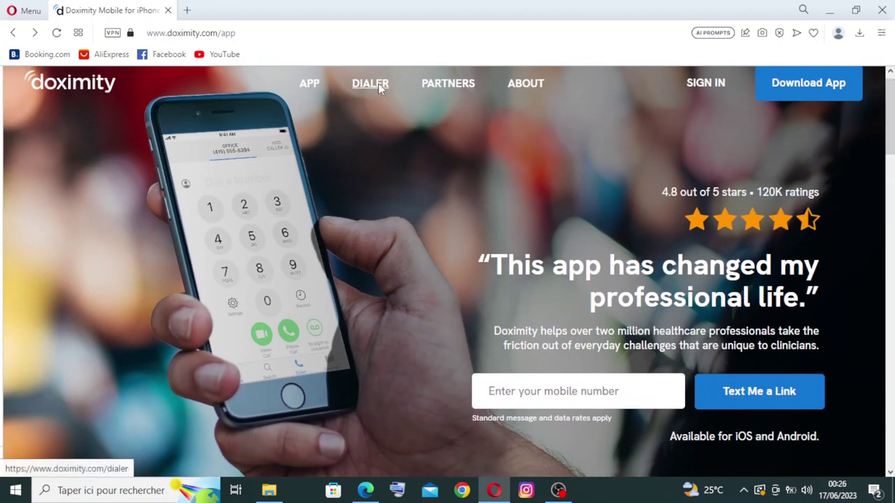
Open the Dialer page and skim its caller ID, telehealth and HIPAA feature cards.
click(378, 84)
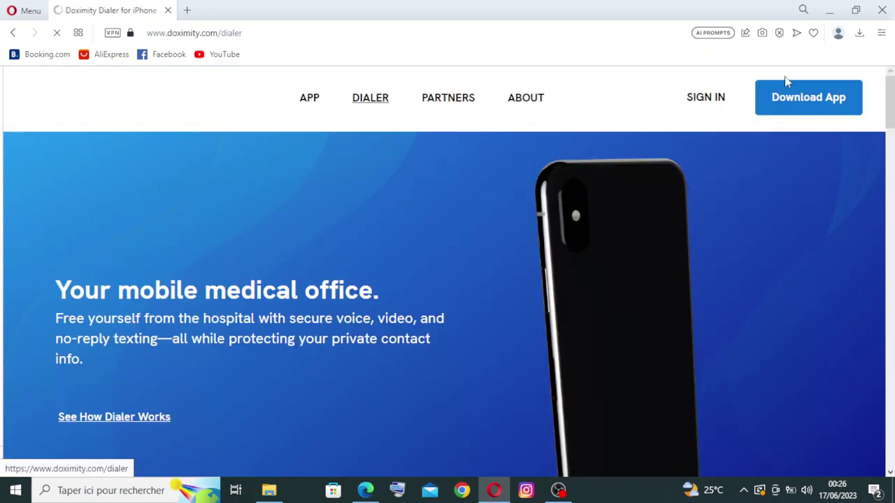
scroll(787, 82, down, 5)
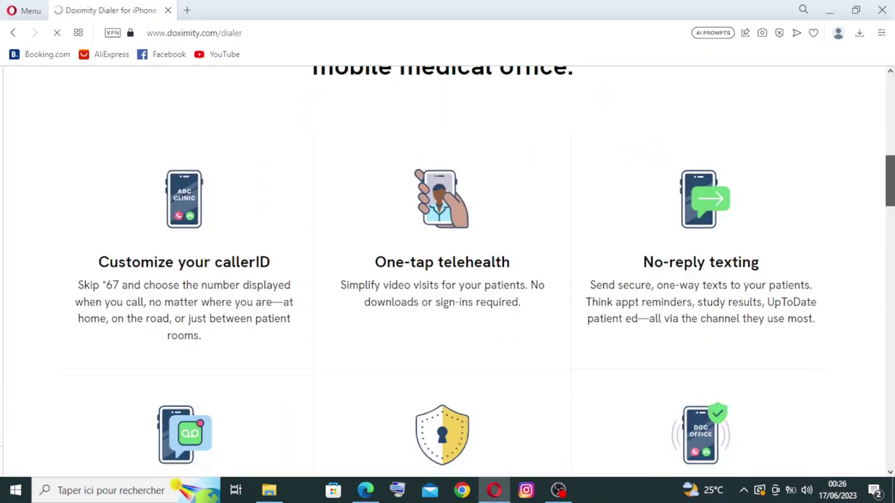
scroll(591, 345, down, 3)
scroll(591, 345, up, 1)
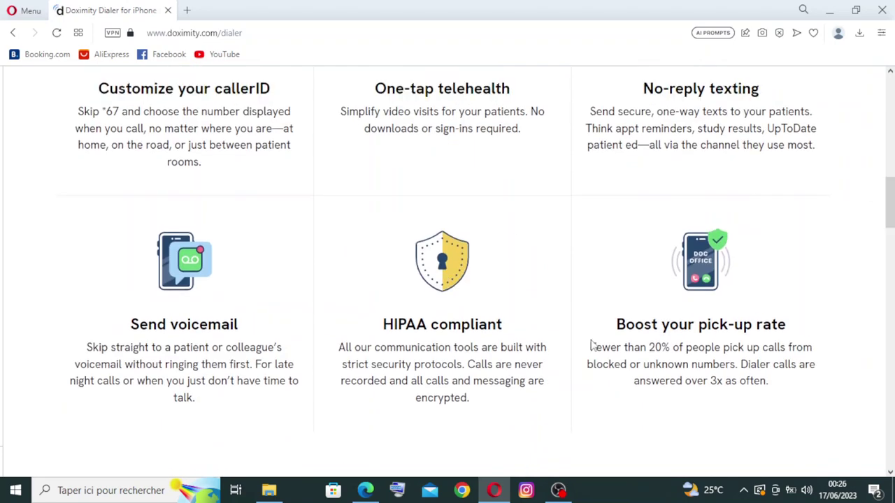
scroll(571, 143, up, 1)
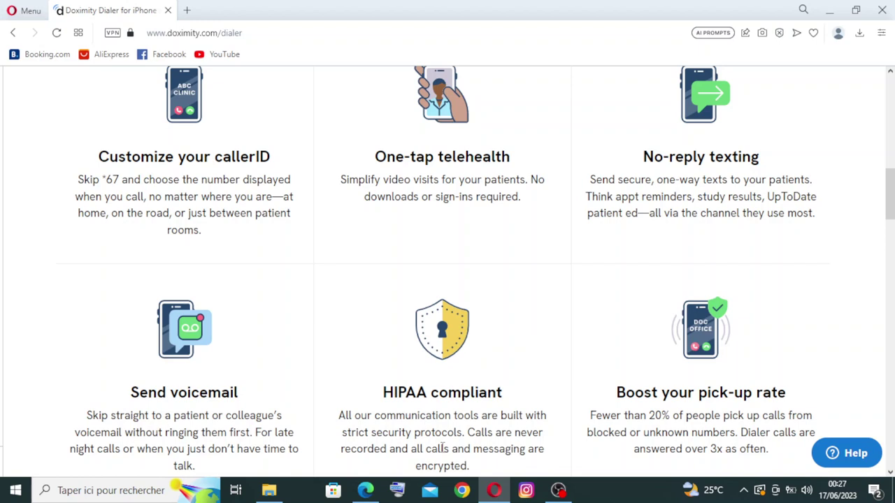
Bring up the find-in-page bar and scroll partway down the Dialer page's sections.
key(ctrl+f)
scroll(444, 448, down, 2)
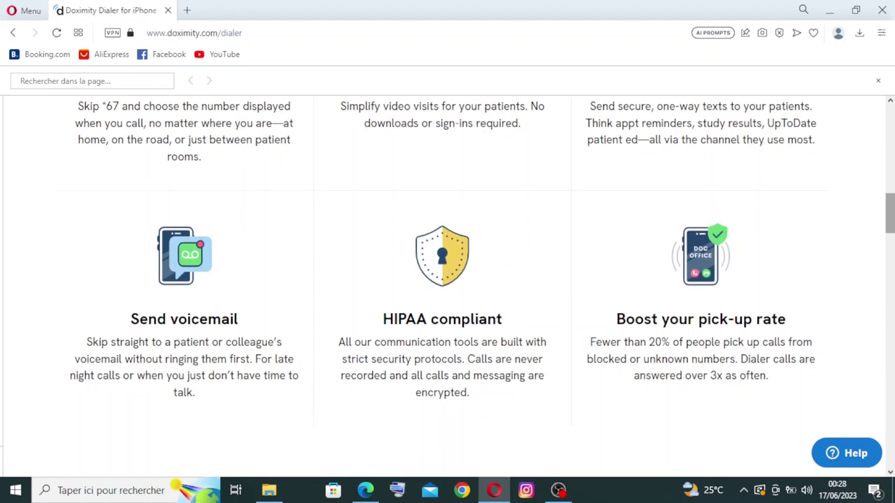
scroll(448, 280, down, 5)
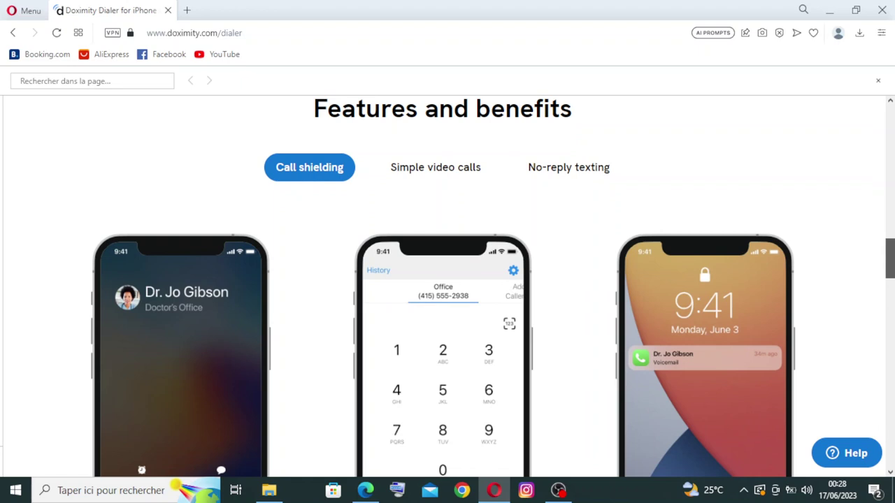
scroll(448, 280, down, 3)
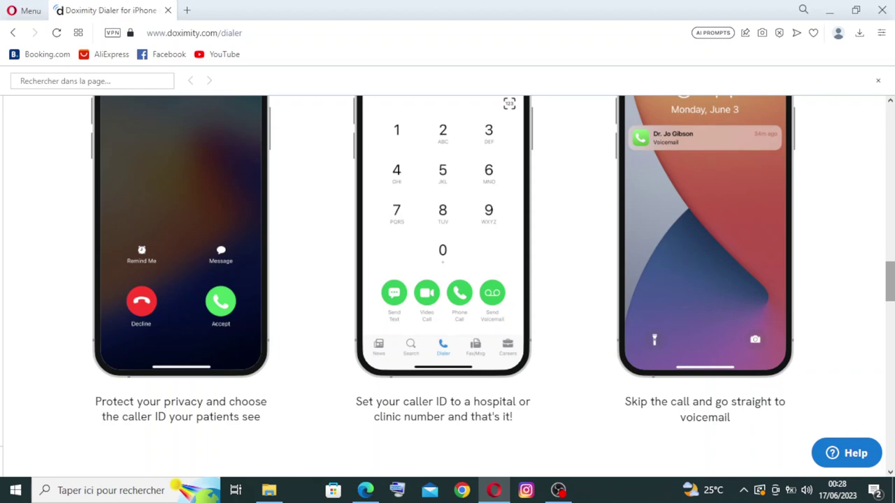
scroll(447, 280, down, 2)
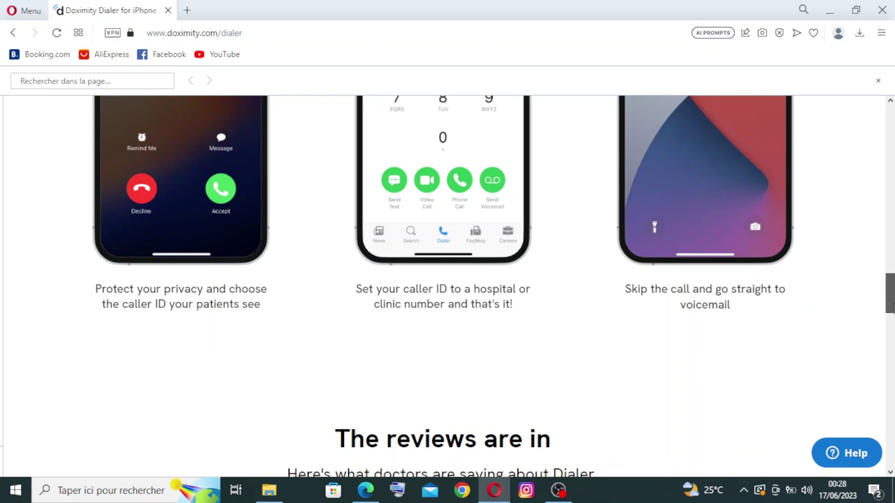
drag(890, 308, 890, 309)
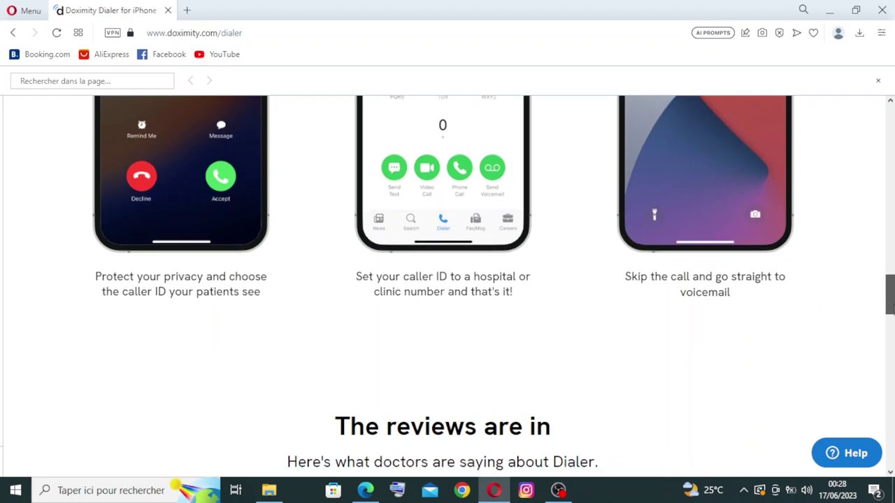
Scroll past the App Store and Google Play ratings and Dialer Pro/Enterprise options to the footer.
scroll(447, 280, down, 1)
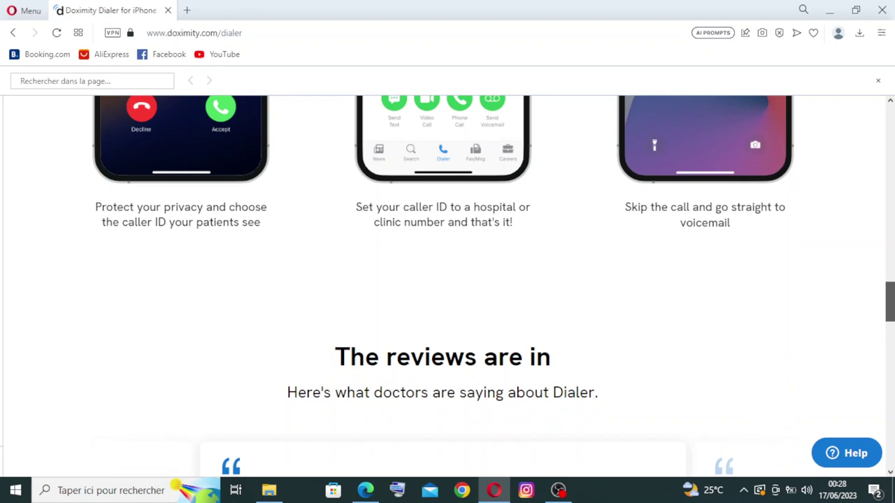
scroll(447, 279, down, 5)
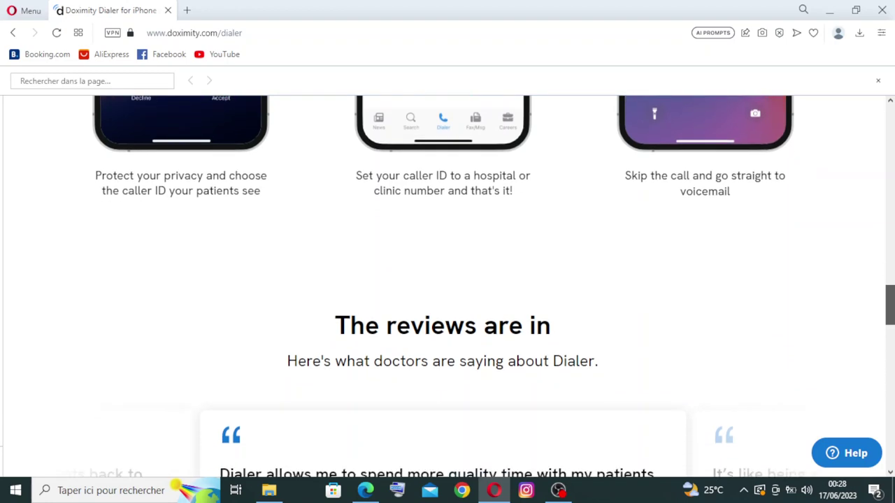
scroll(448, 280, down, 3)
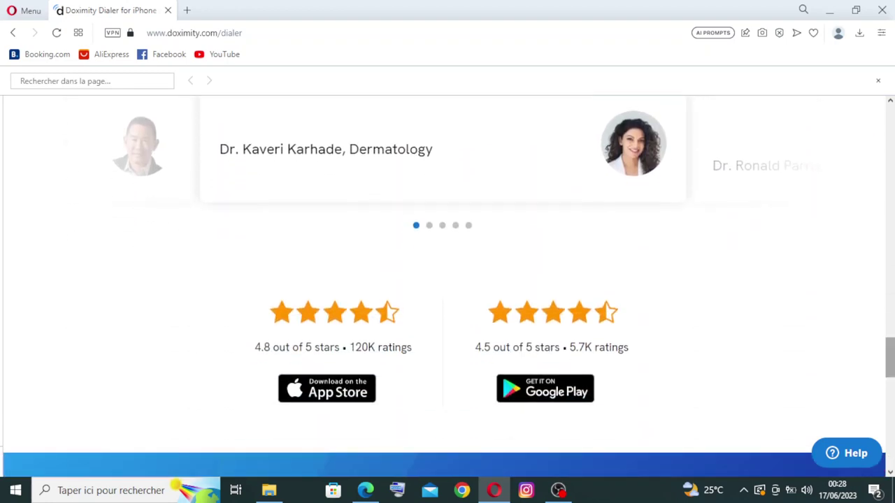
scroll(448, 280, down, 4)
scroll(447, 280, down, 2)
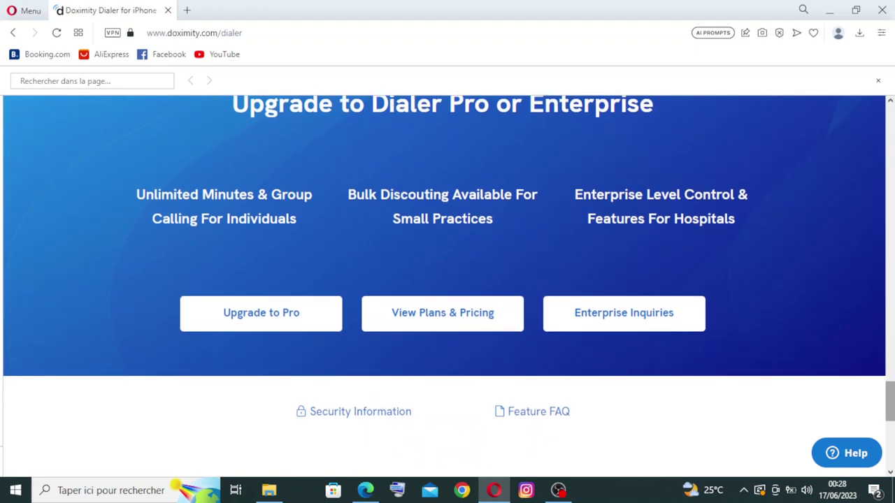
scroll(447, 280, down, 2)
scroll(447, 280, down, 1)
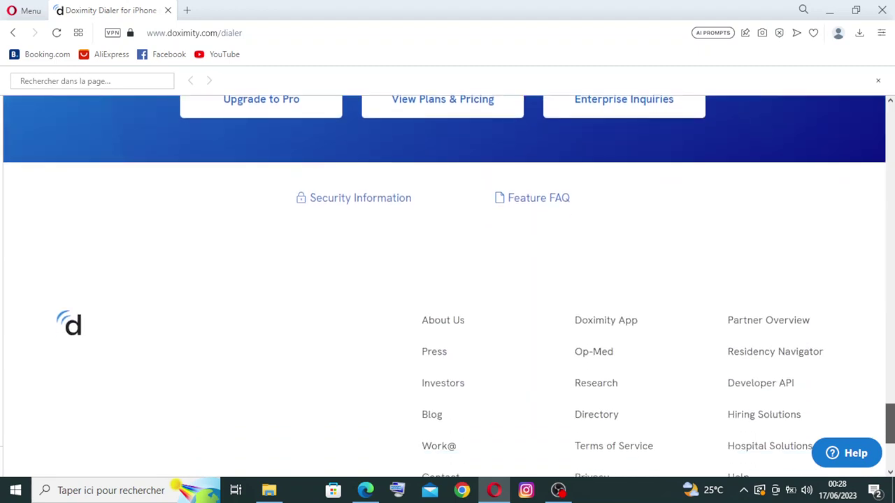
scroll(447, 280, down, 3)
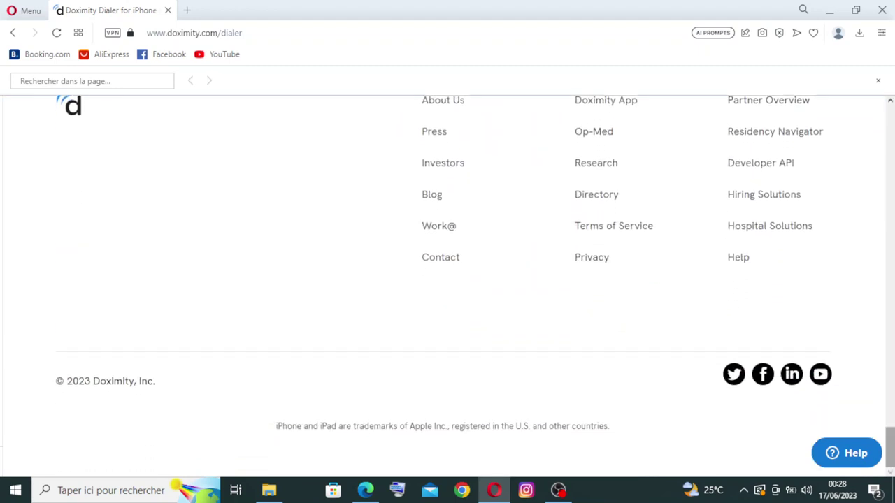